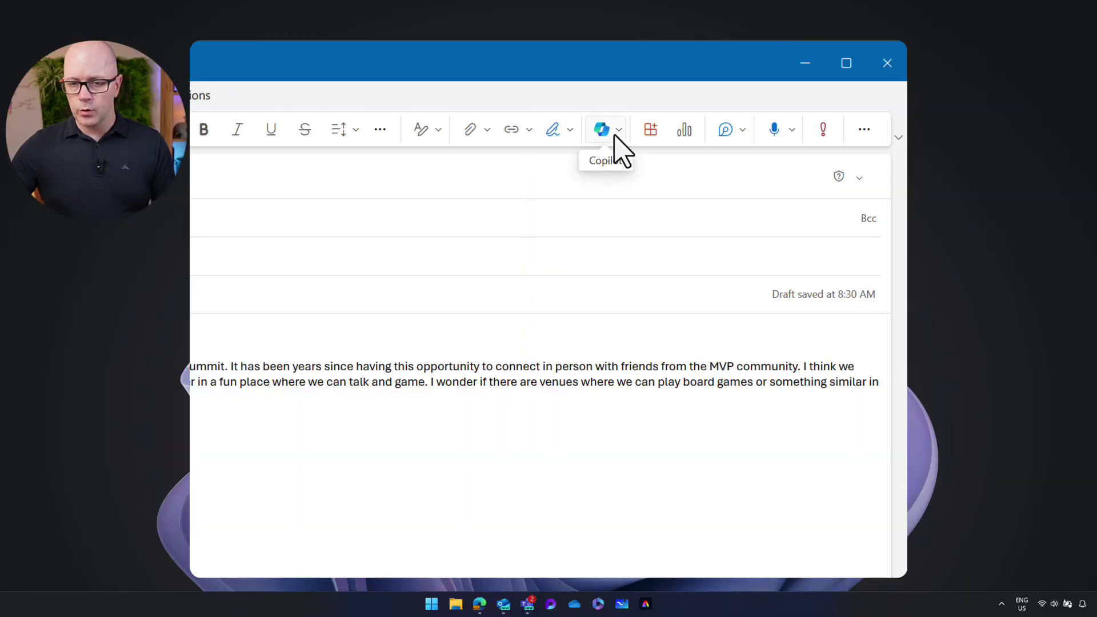
Step: Run Coaching by Copilot on the "After-hours MVP Summit activities" email draft
click(618, 130)
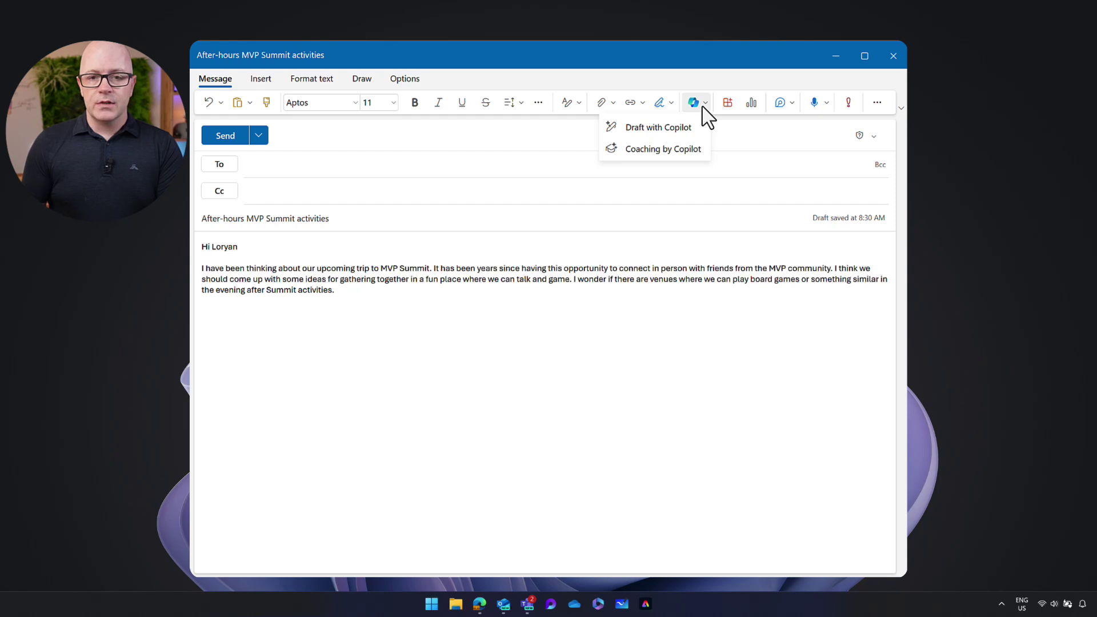
click(663, 150)
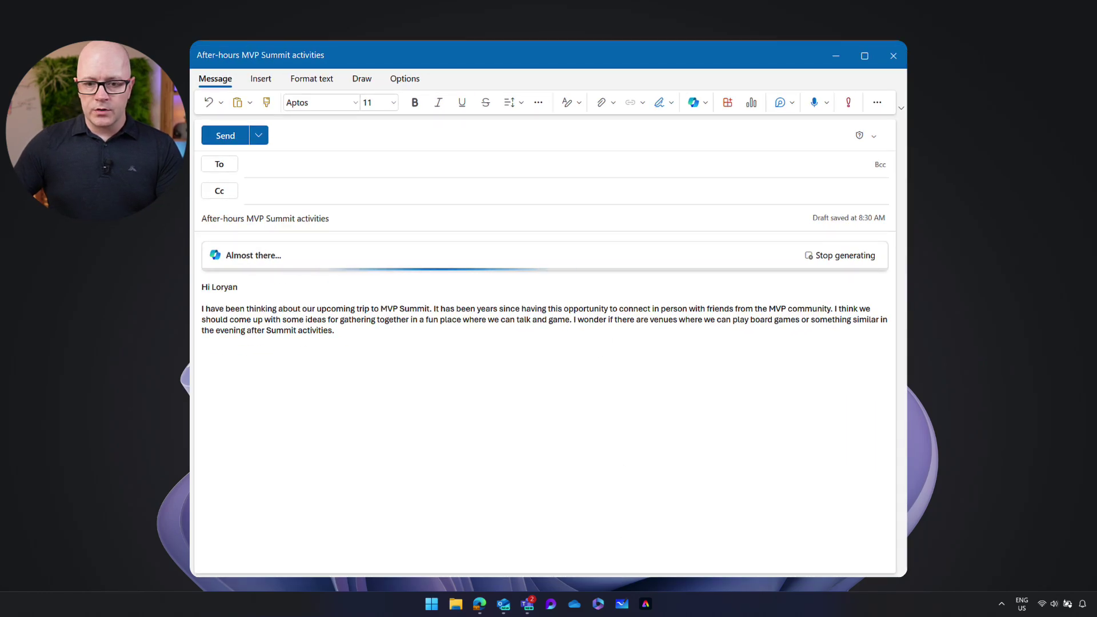
Step: Switch to the "M365 Security Campaign objectives" draft and run Coaching by Copilot on it
mouse_move(504, 604)
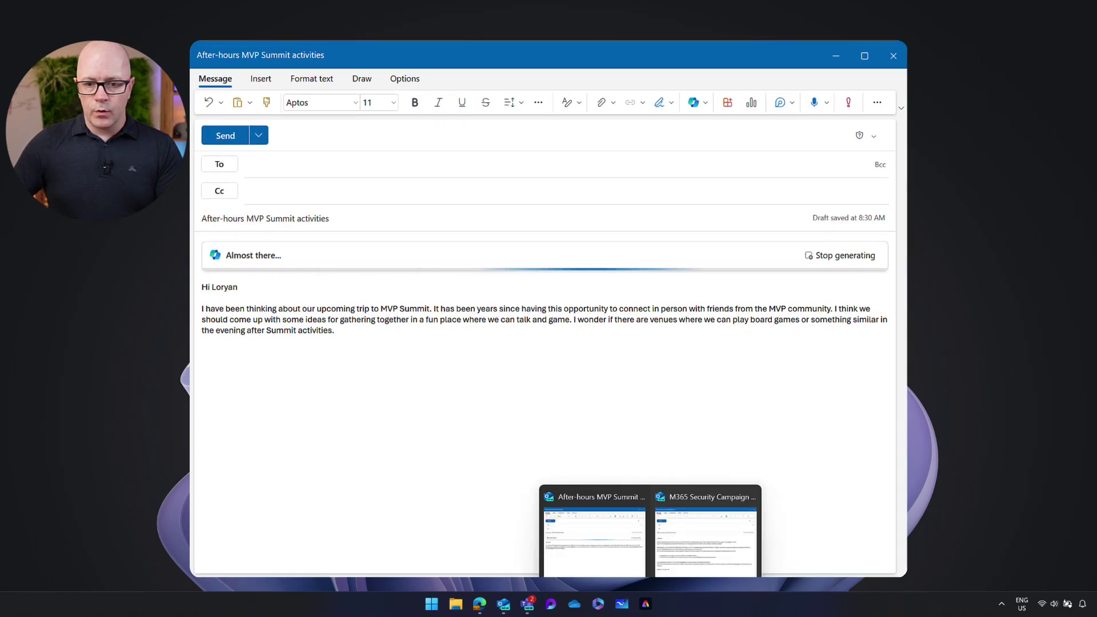
click(686, 573)
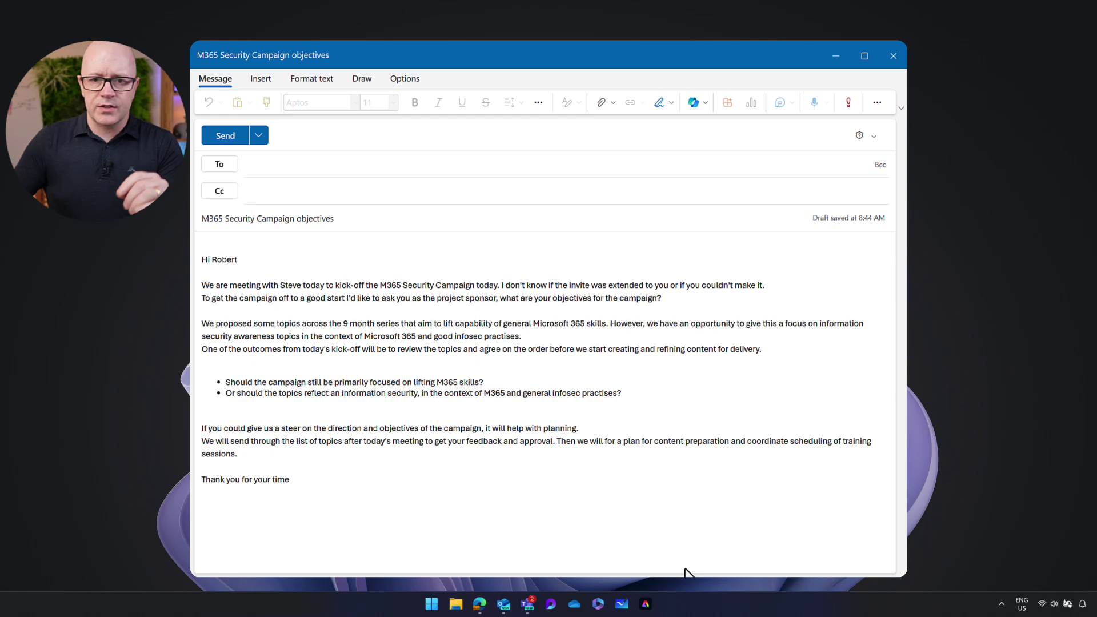
click(700, 104)
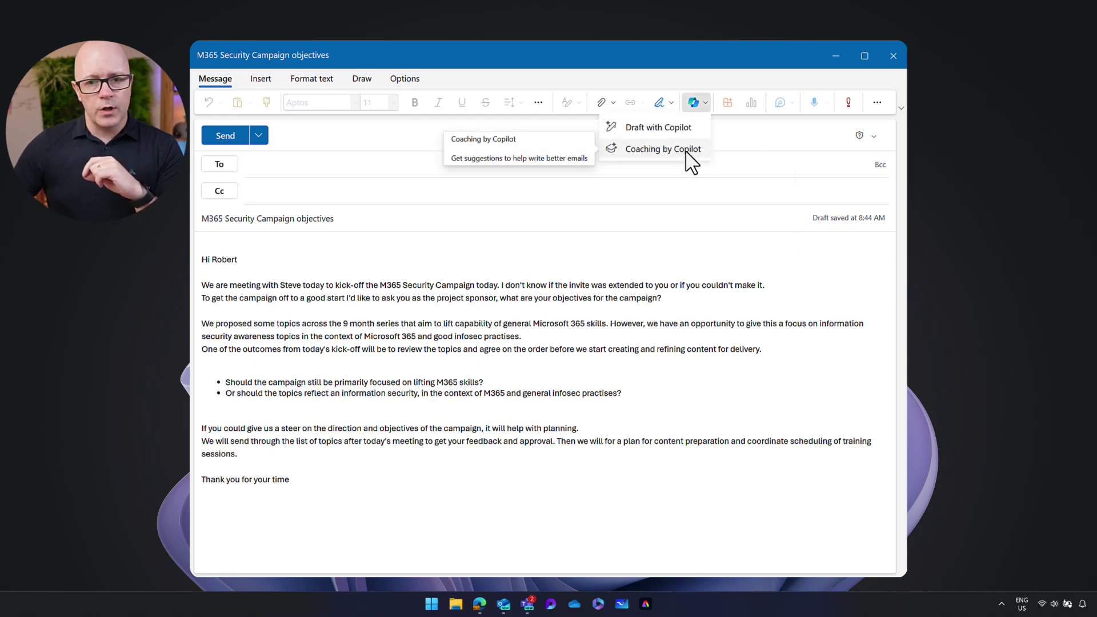
click(663, 149)
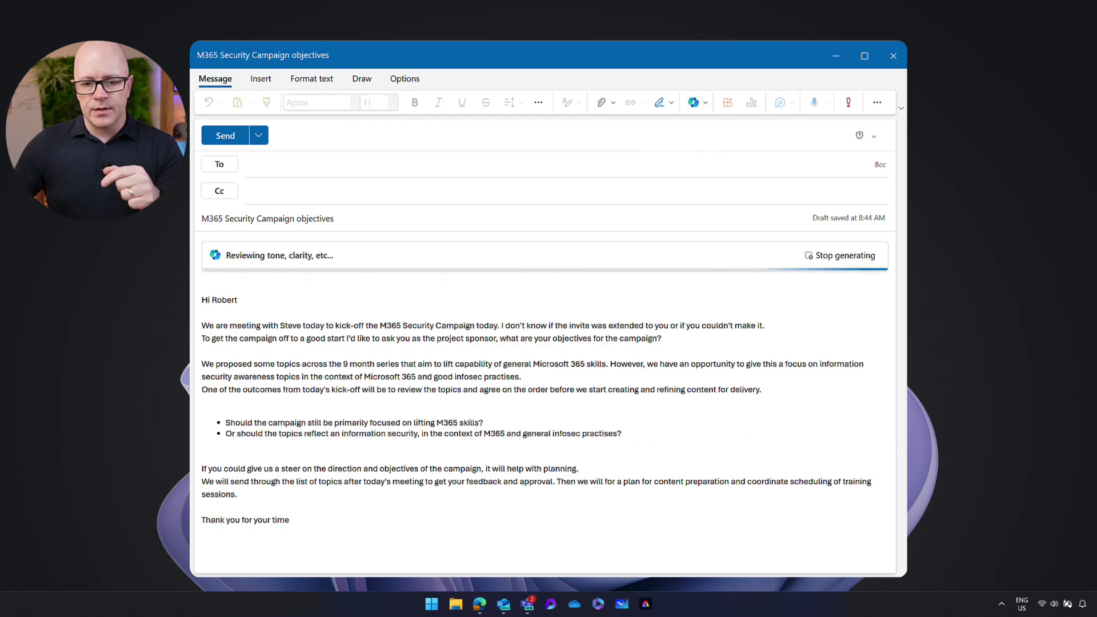
Step: Return to the "After-hours MVP Summit activities" draft and regenerate its Copilot coaching feedback
mouse_move(503, 604)
click(610, 568)
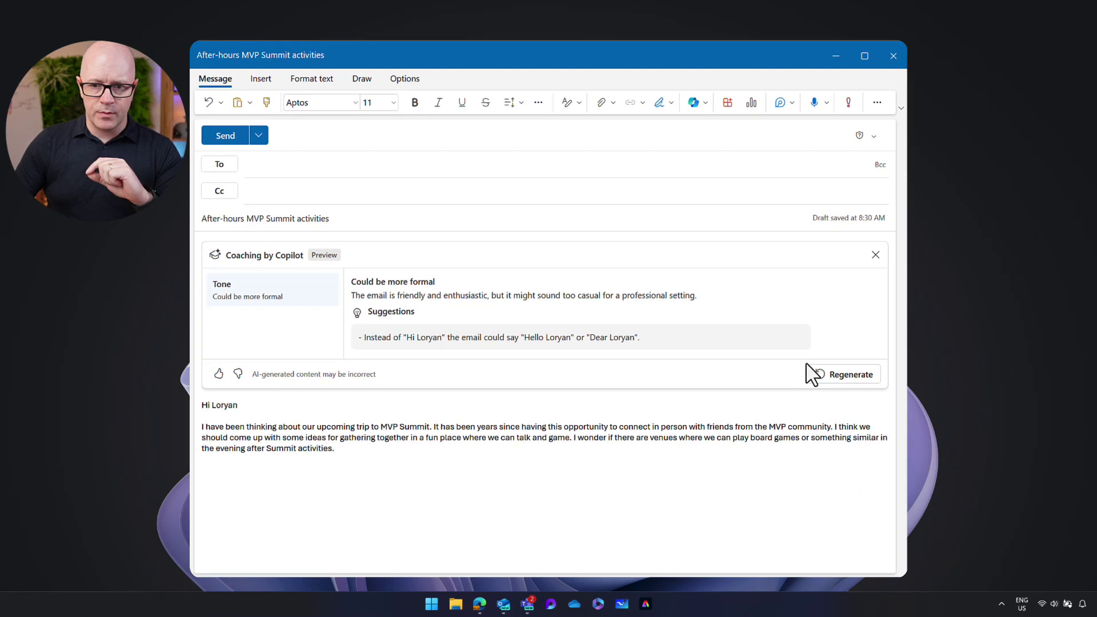
click(854, 379)
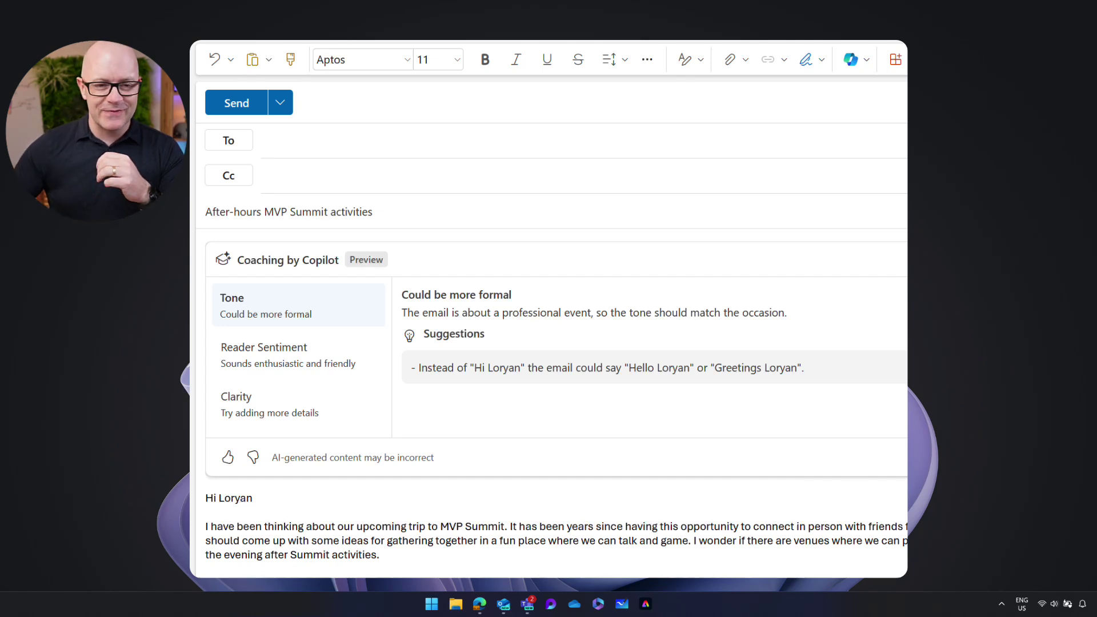
Step: Review the Reader Sentiment coaching and change the email's opening salutation word to "Greetings"
click(287, 366)
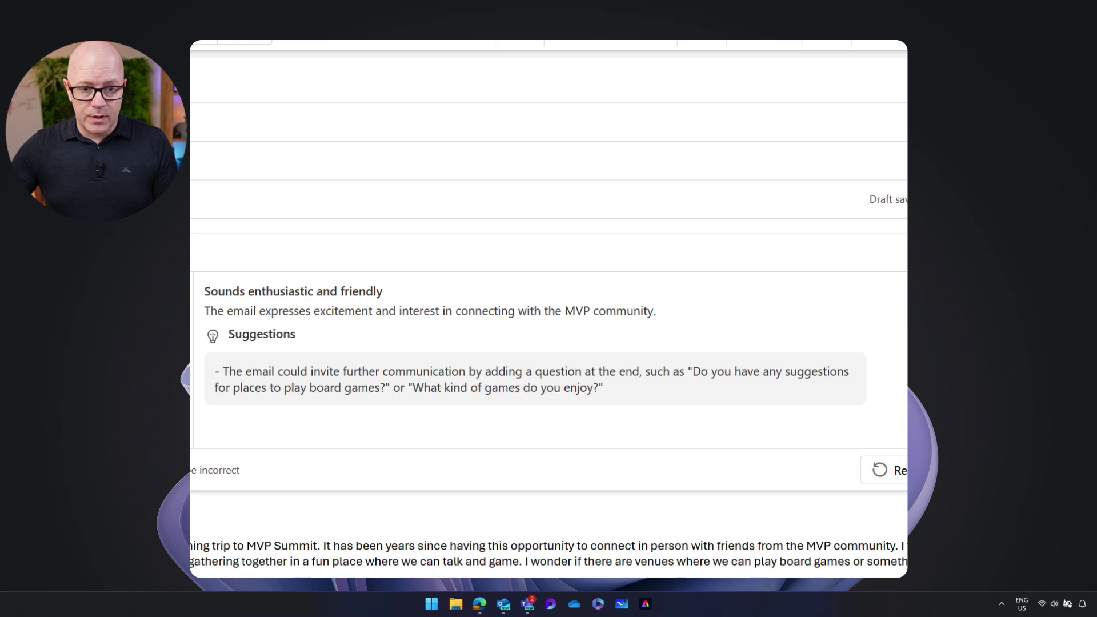
scroll(237, 362, up, 3)
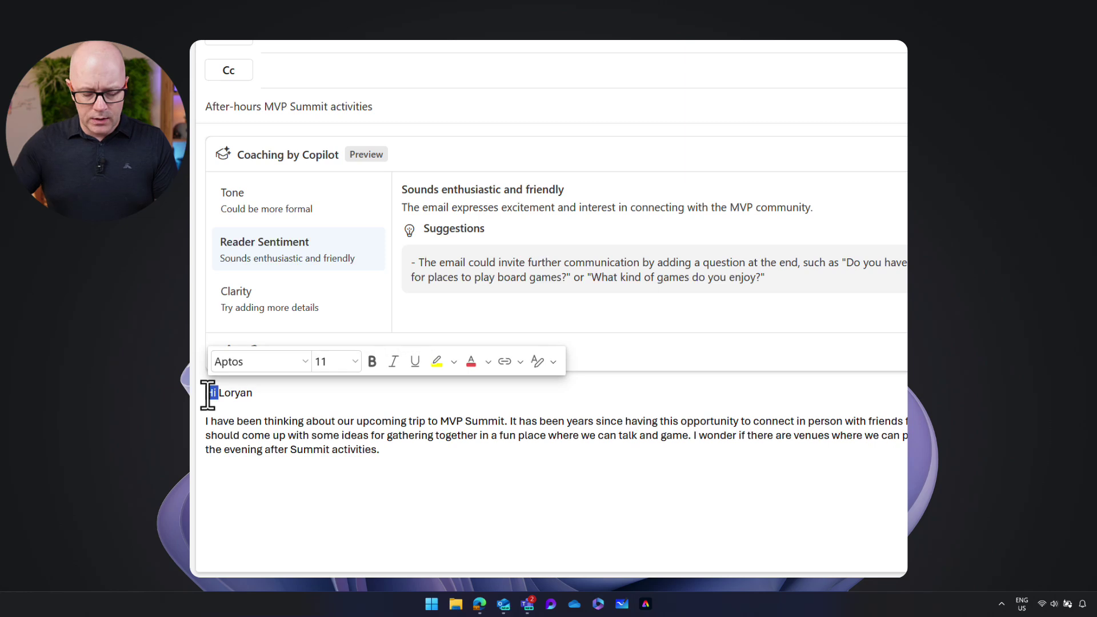
text(Greetings)
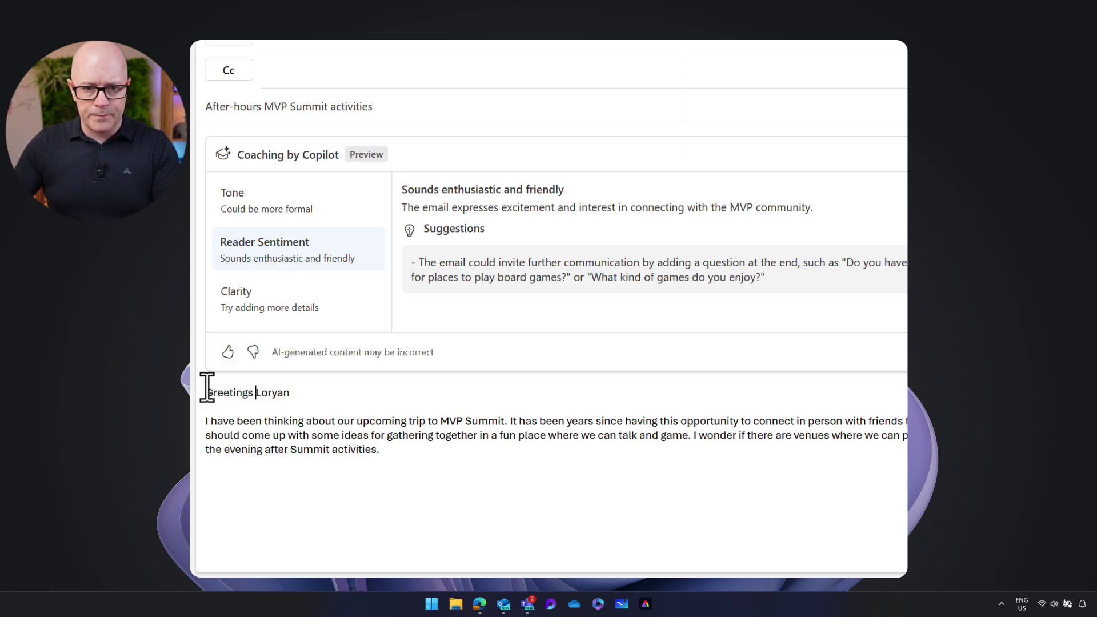
Step: Add the question "What kind of games do you enjoy?" after the last sentence of the email body
scroll(547, 285, right, 4)
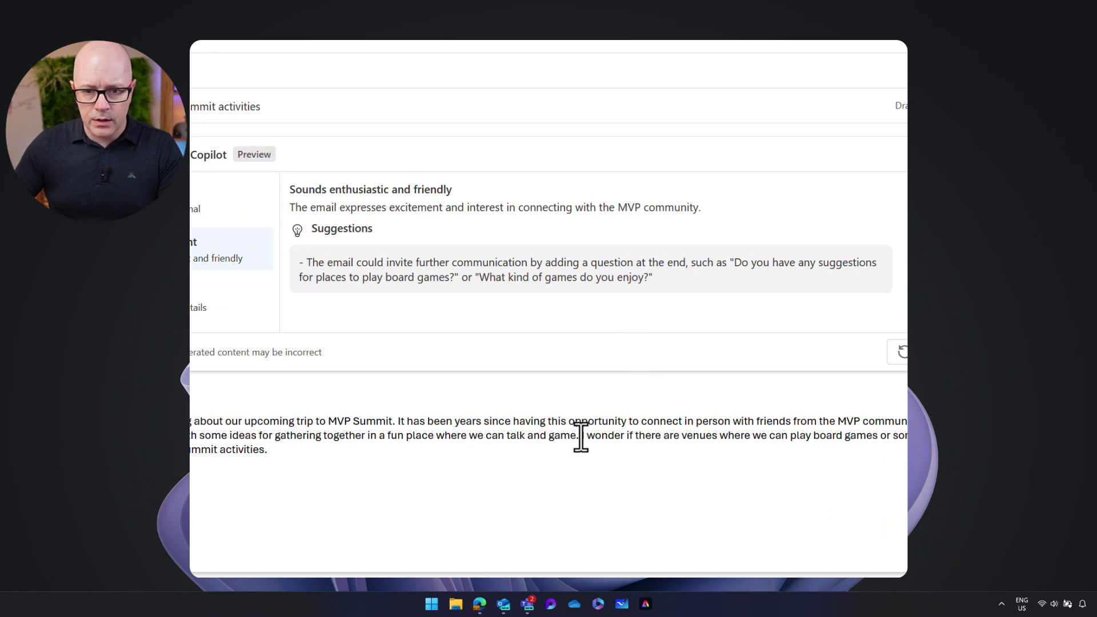
click(353, 452)
text(What)
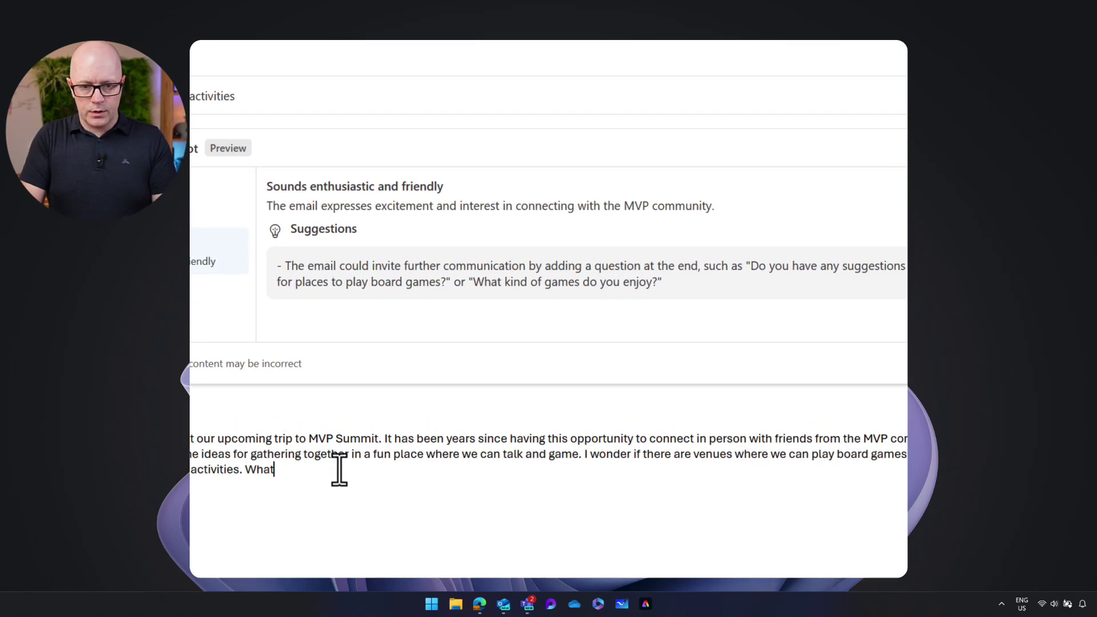
text( kind of games do you enjoy.)
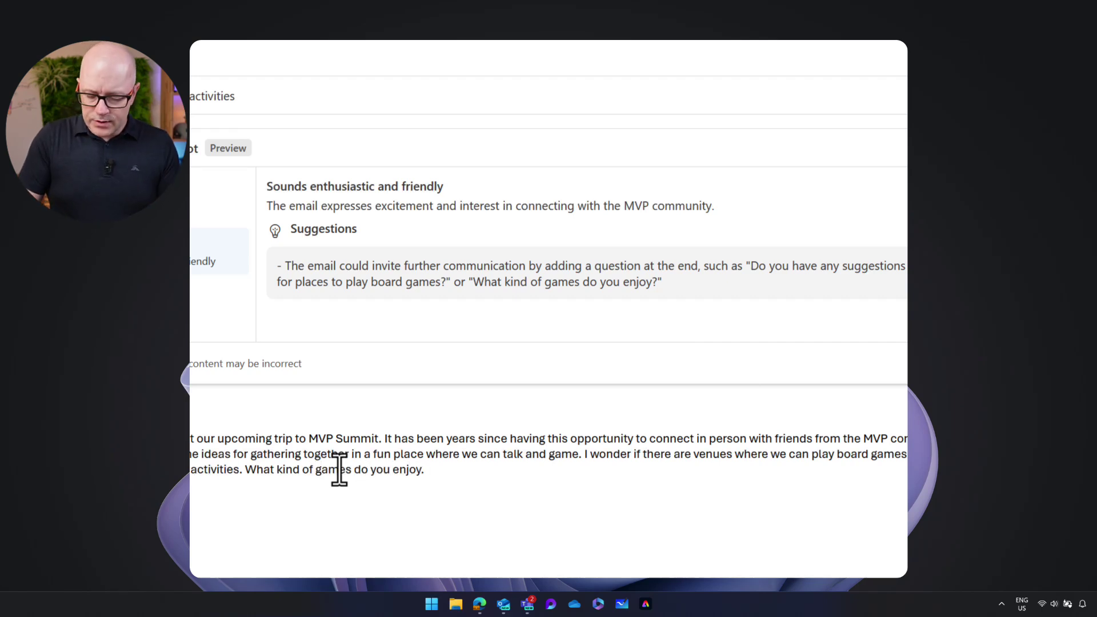
key(BackSpace)
text(?)
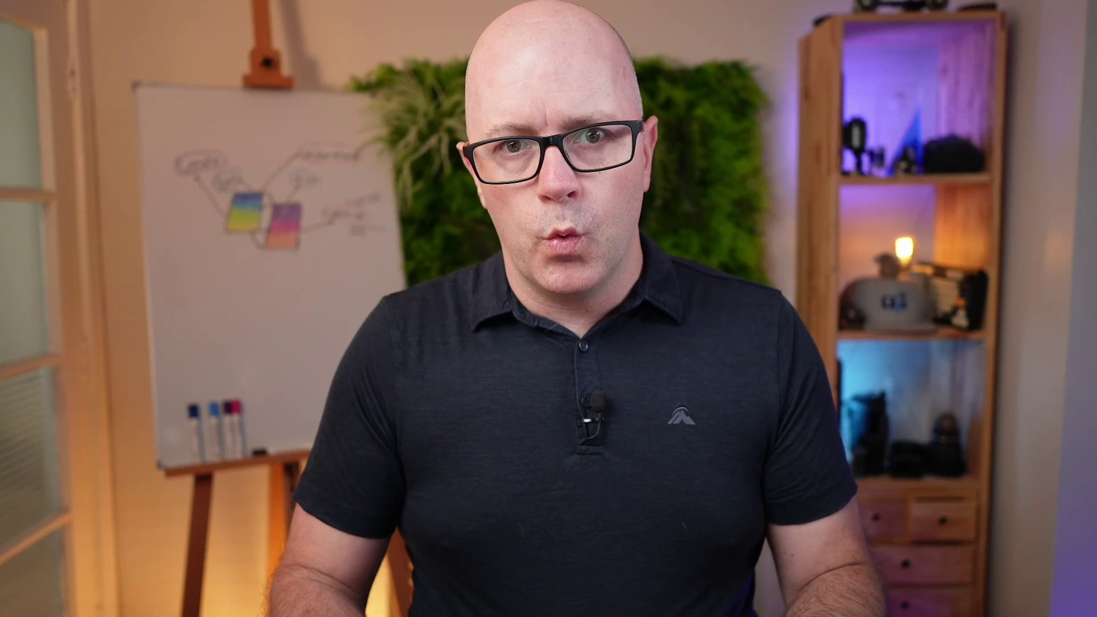
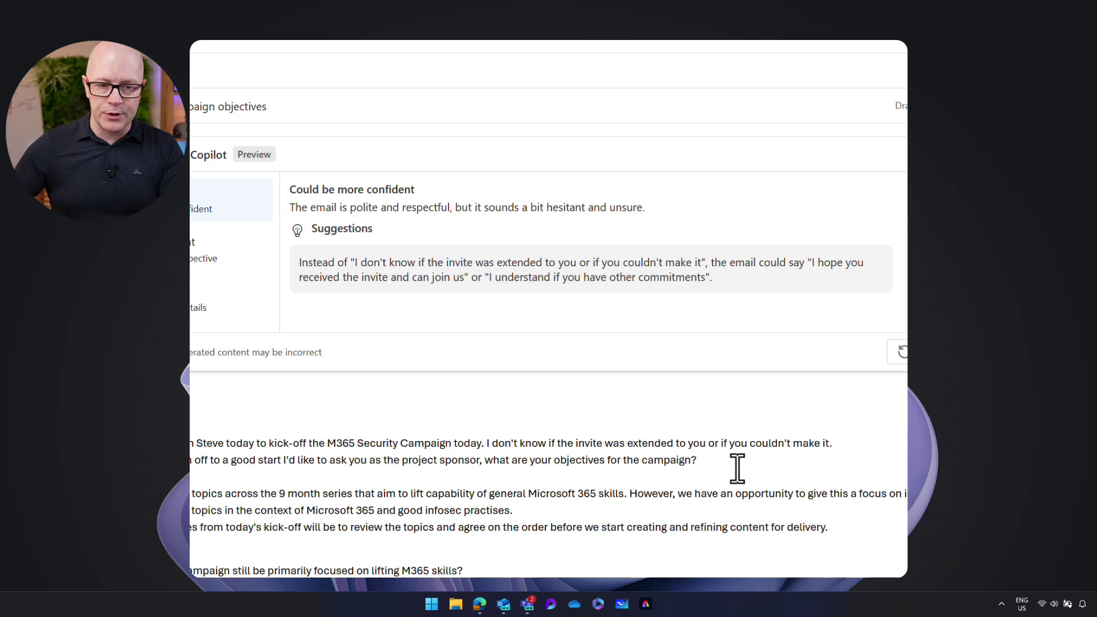
Step: Replace the sentence about not knowing if the invite was extended with Copilot's suggestion "I hope you received the invite and can join us"
scroll(743, 414, down, 3)
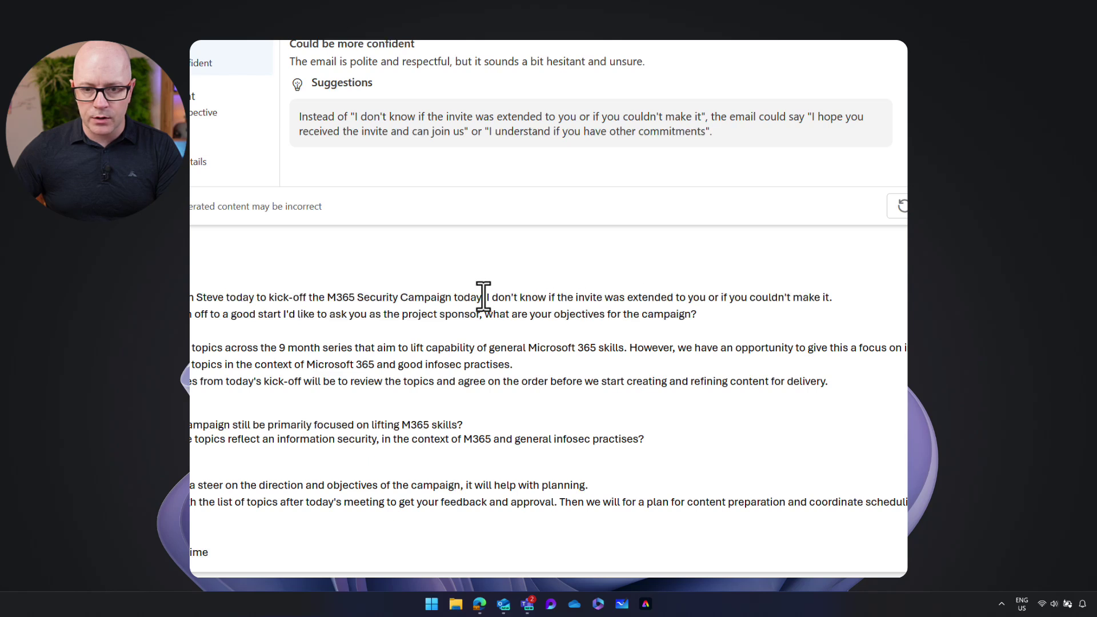
drag(488, 297, 830, 296)
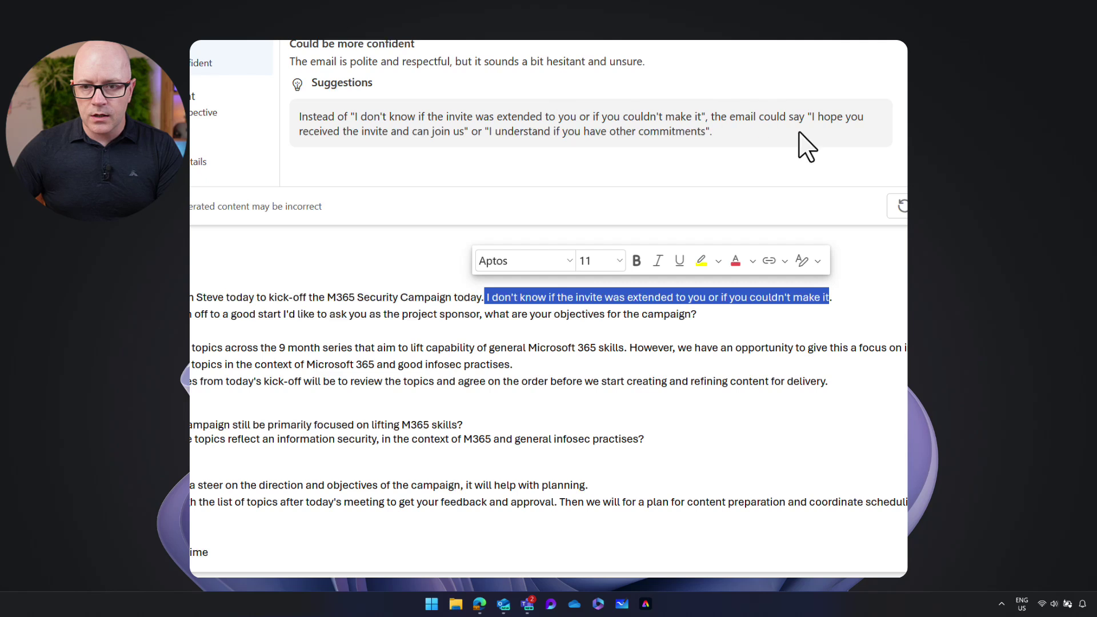
click(809, 116)
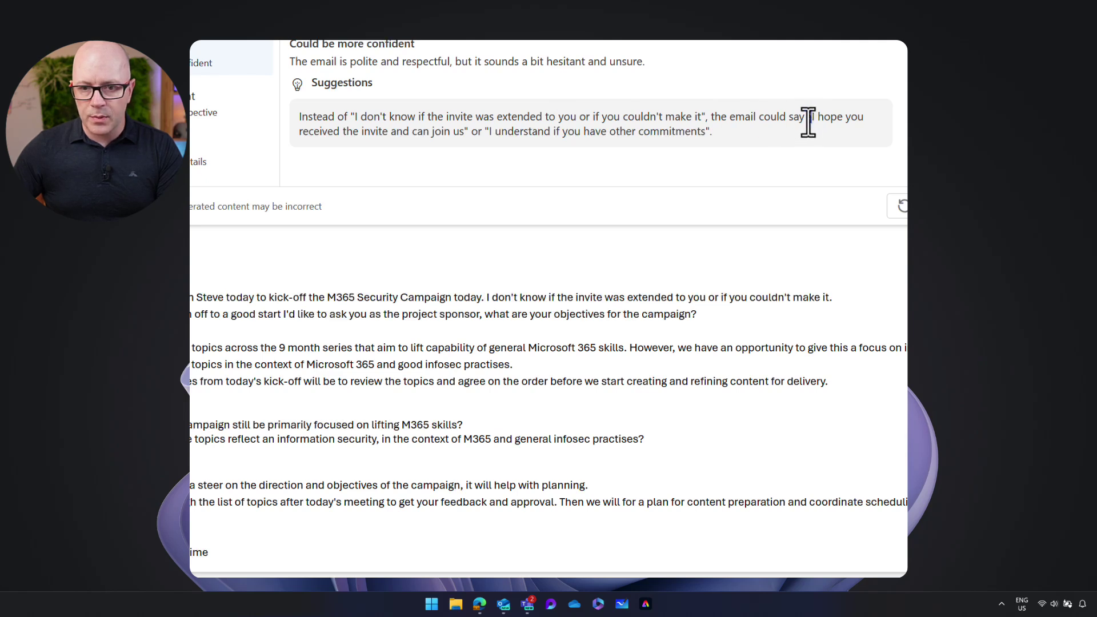
drag(808, 121, 441, 136)
key(ctrl+c)
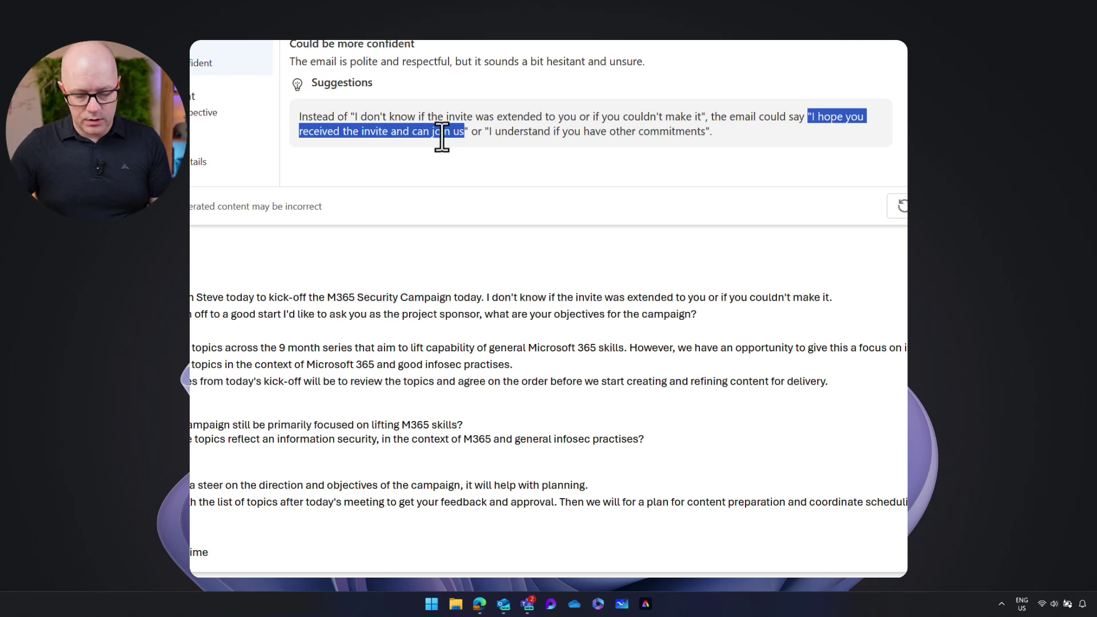
click(510, 297)
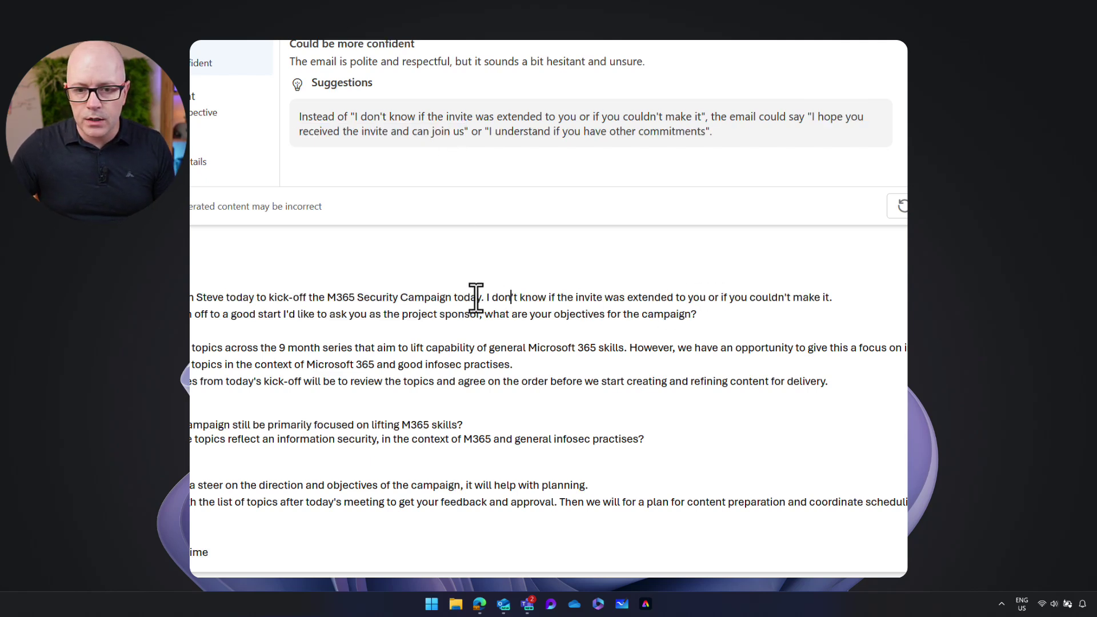
drag(485, 293, 828, 293)
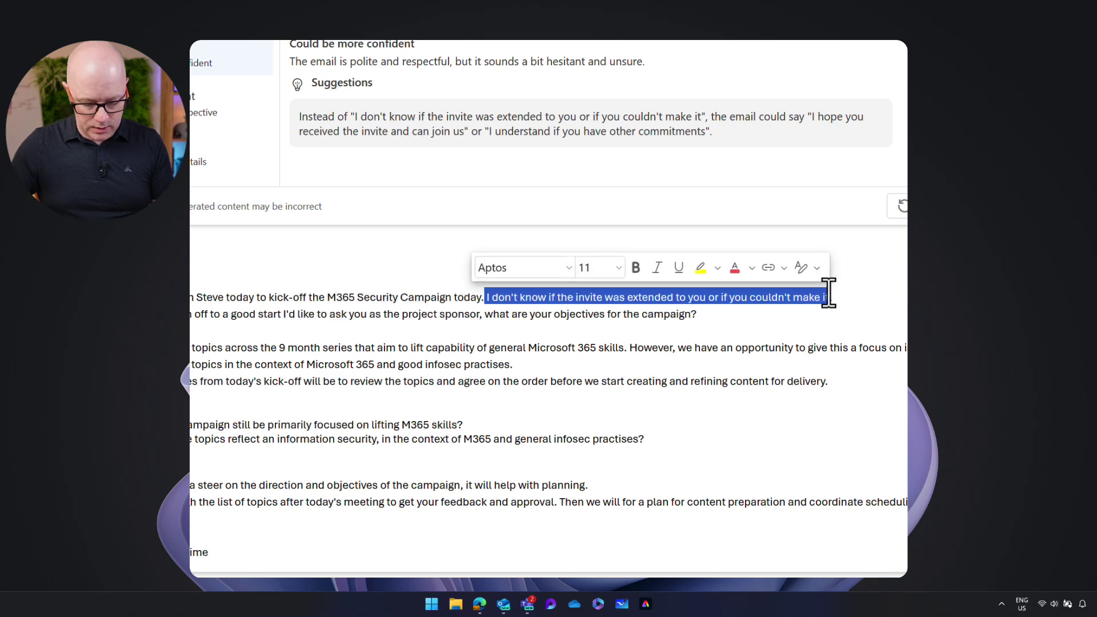
key(ctrl+v)
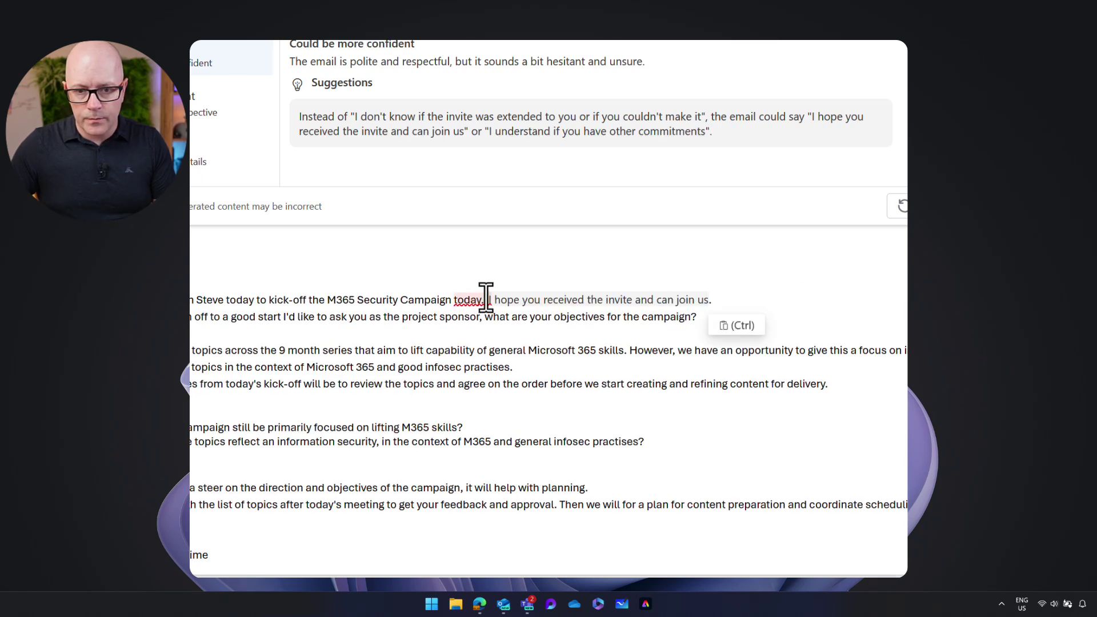
Step: Correct the punctuation and spacing between "today." and the pasted "I hope you received the invite" sentence
right_click(485, 302)
click(514, 347)
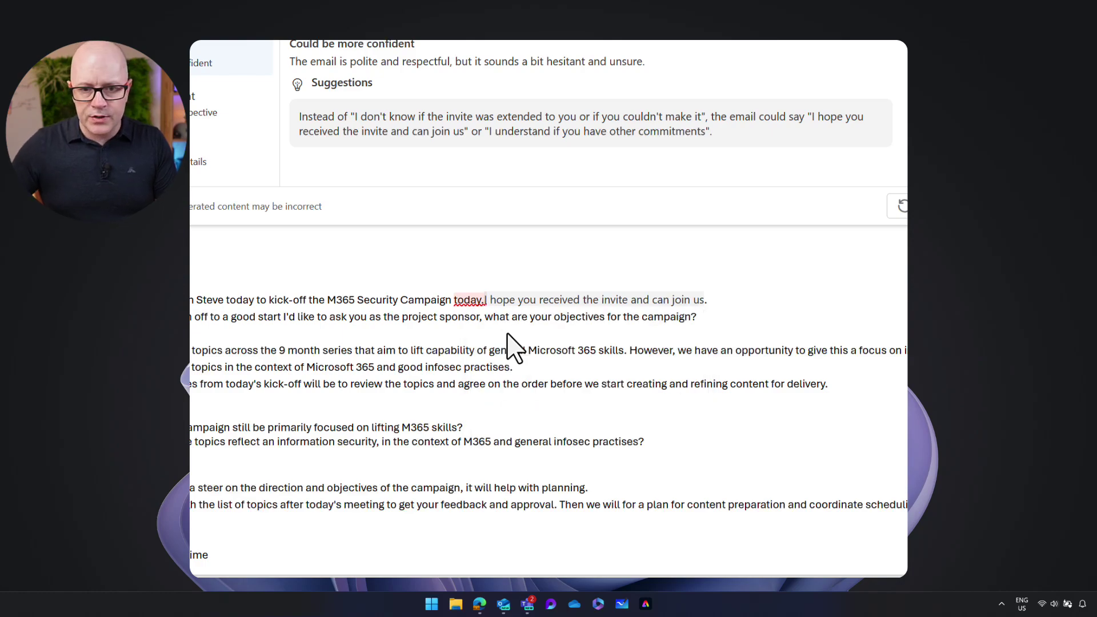
click(754, 295)
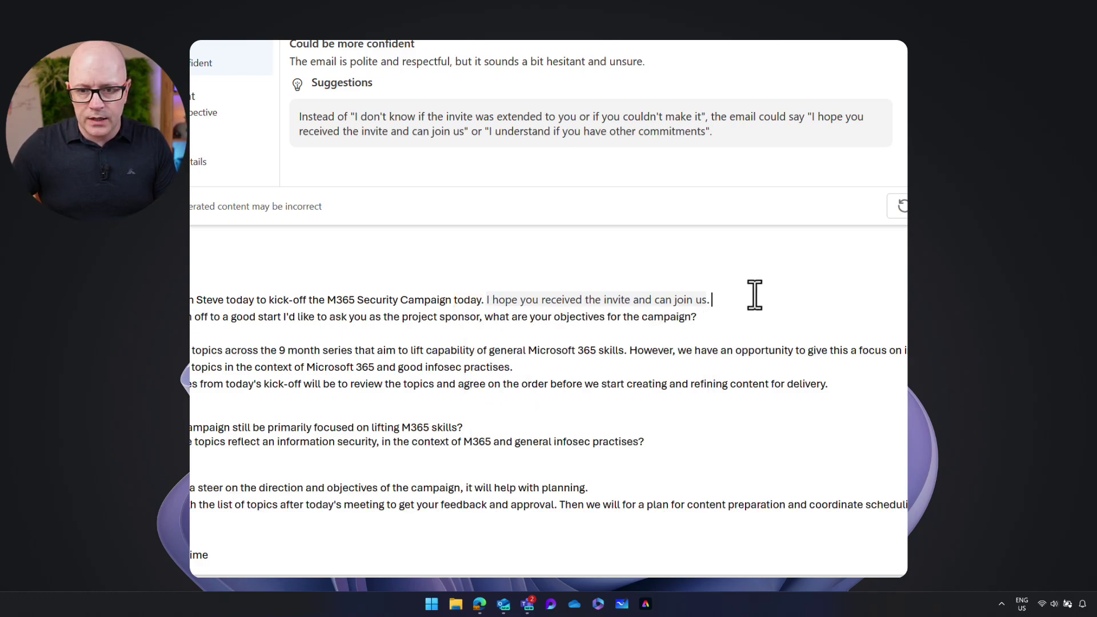
Step: Clear the formatting of the pasted sentence "I hope you received the invite and can join us."
drag(713, 298, 473, 311)
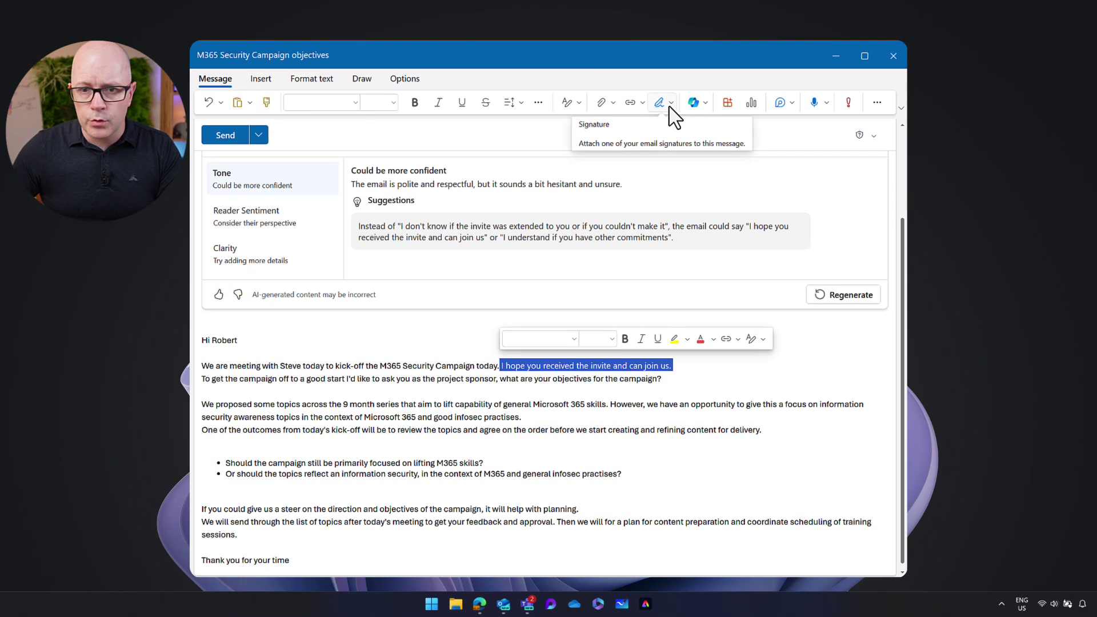
click(877, 102)
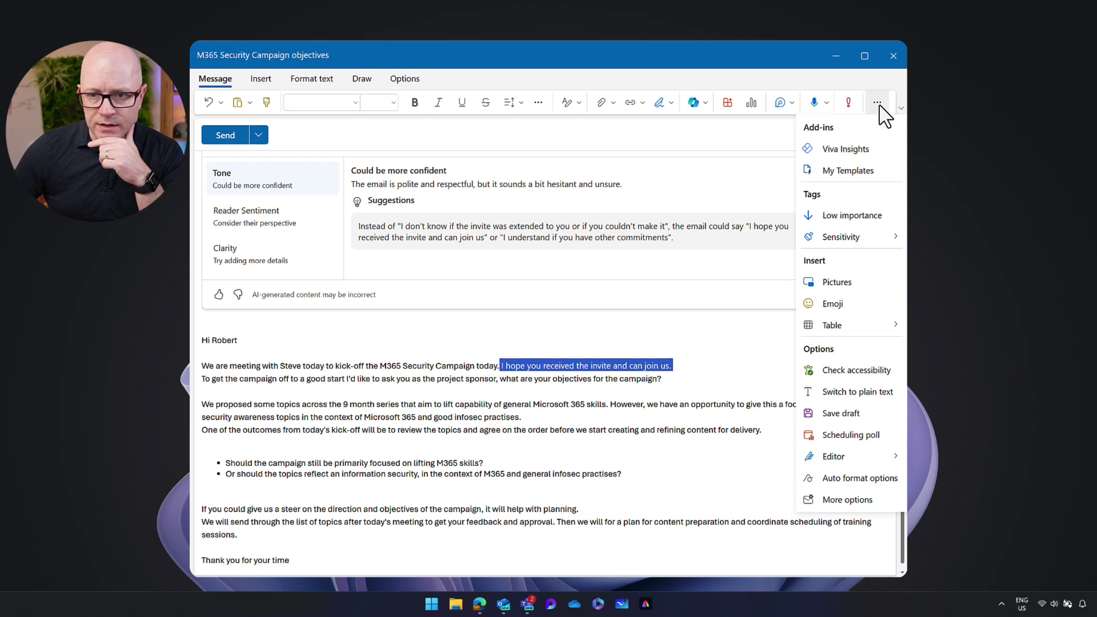
click(538, 103)
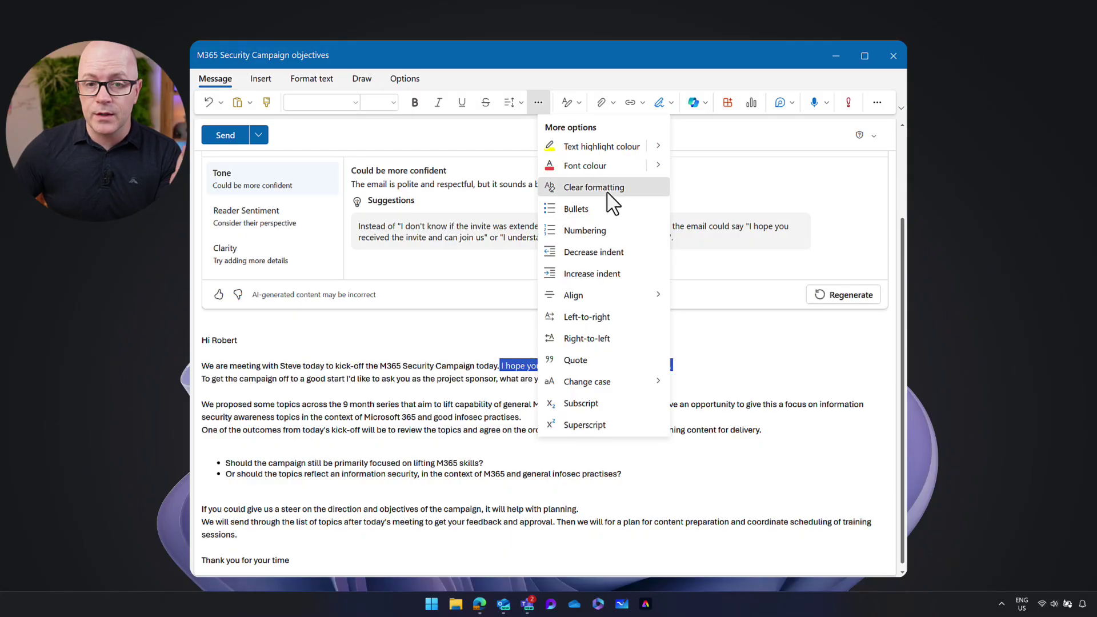
click(607, 190)
click(691, 365)
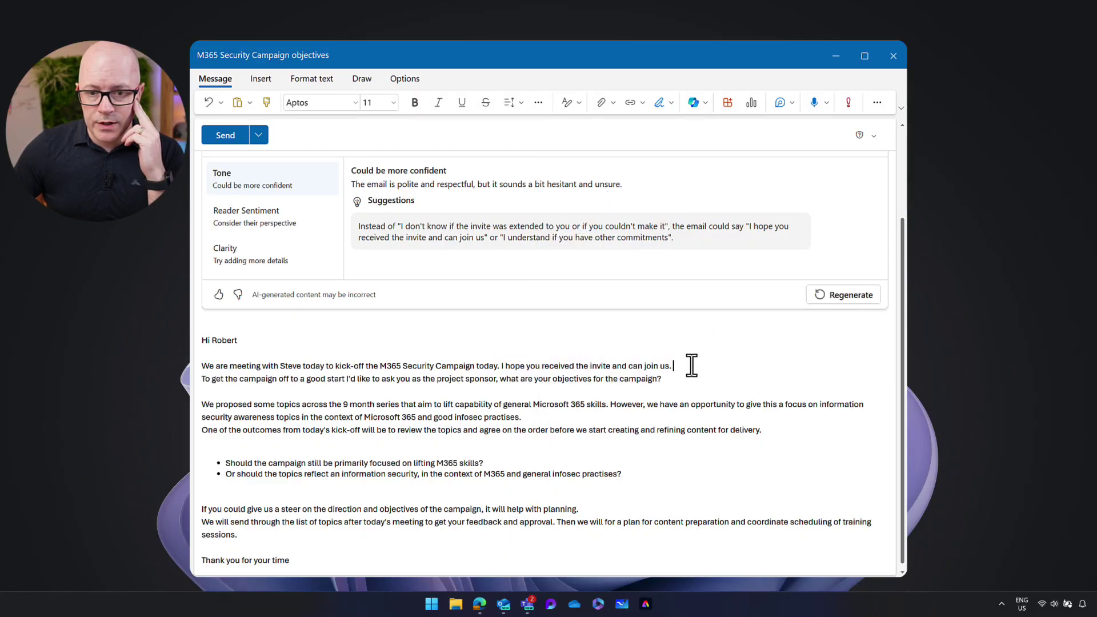
Step: Review the Reader Sentiment and Clarity coaching suggestions for the security campaign email
click(266, 224)
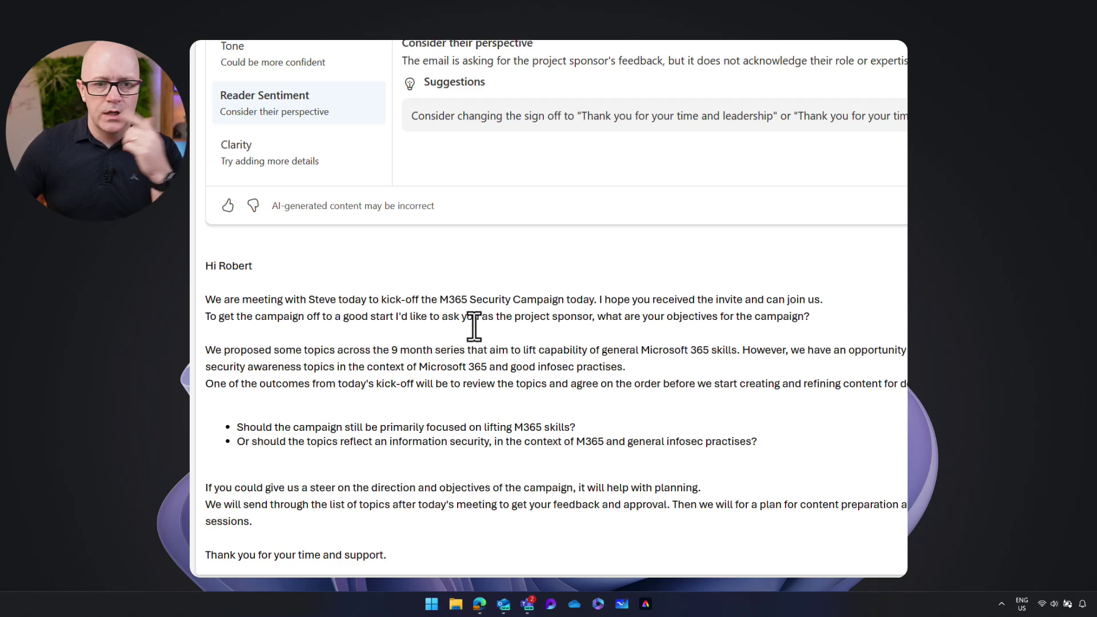
click(280, 157)
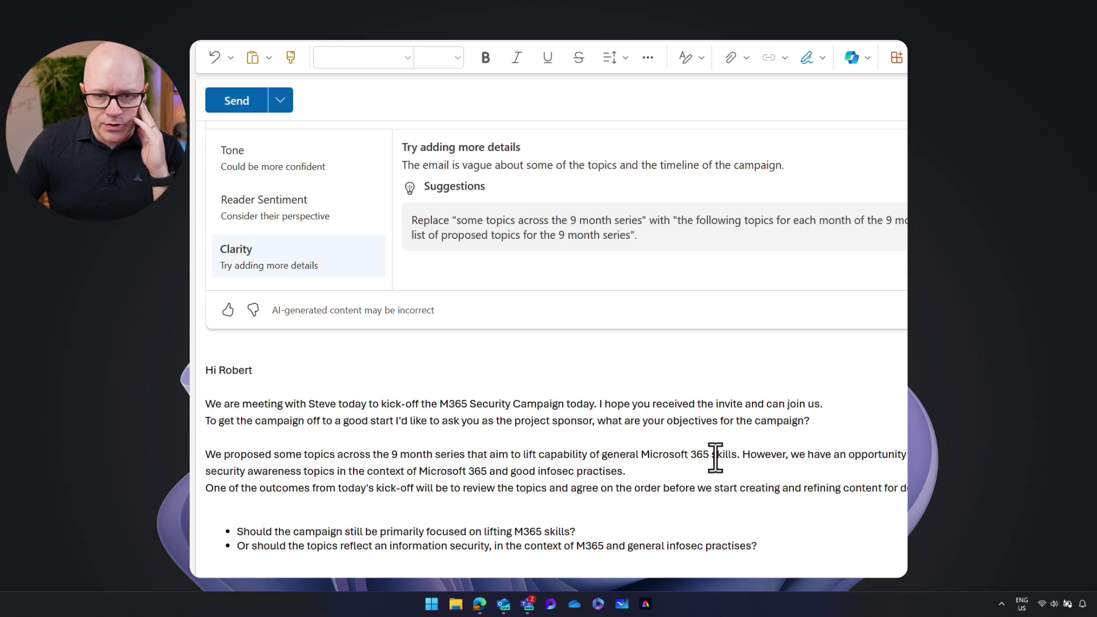
scroll(743, 457, right, 3)
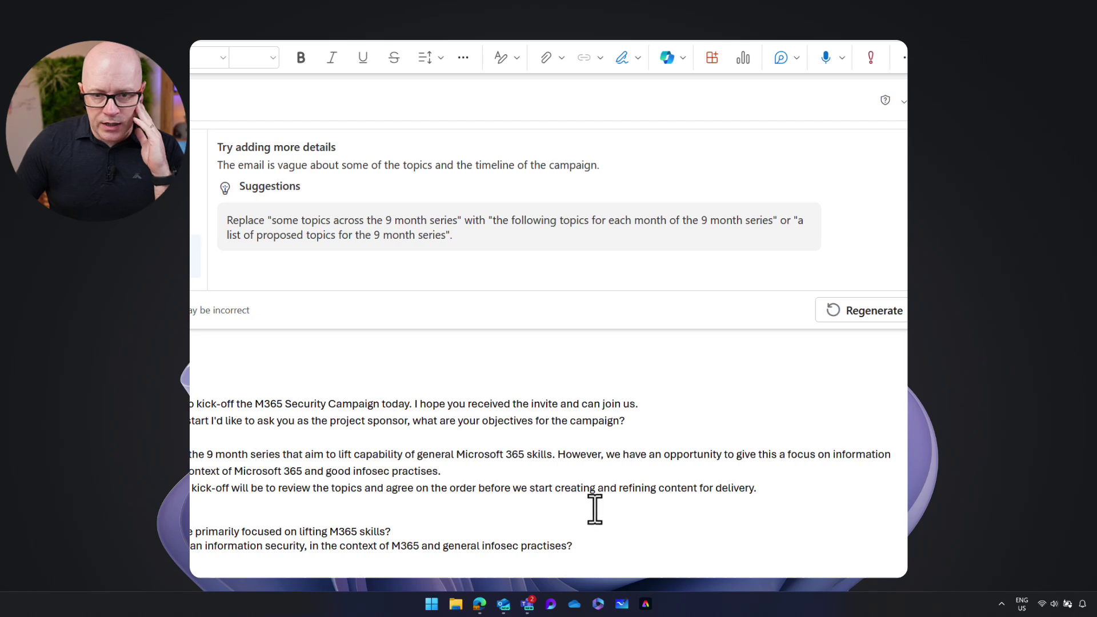
Step: Insert the sentence "We would like to start the series in February 2024." before "However, we have an opportunity" in the second paragraph
text(We hope t)
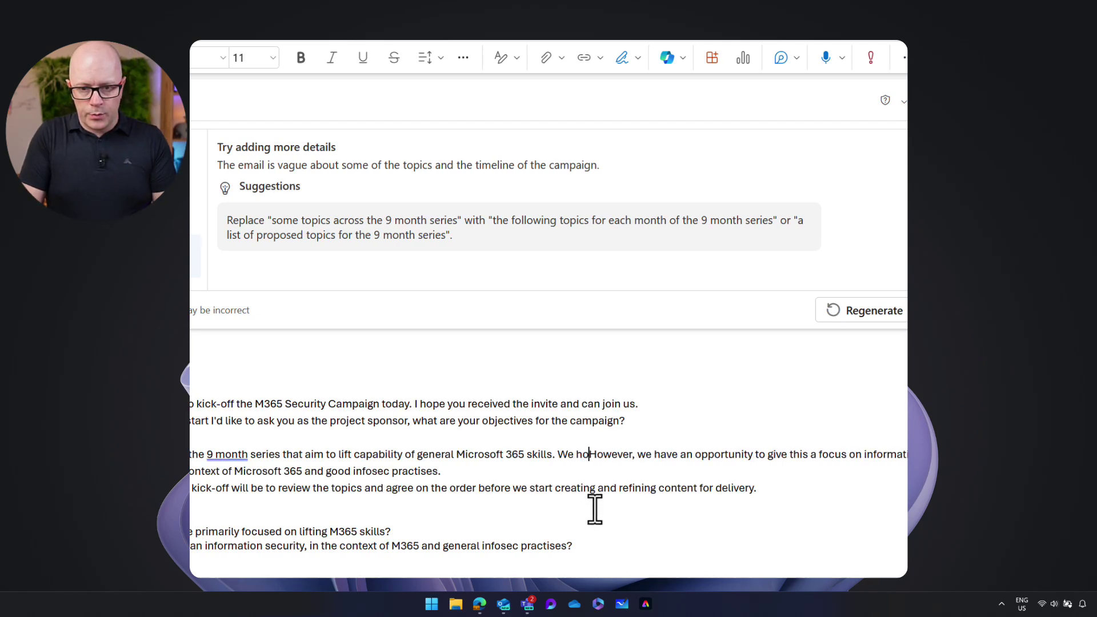
key(BackSpace)
key(BackSpace)
key(BackSpace)
key(BackSpace)
key(BackSpace)
key(BackSpace)
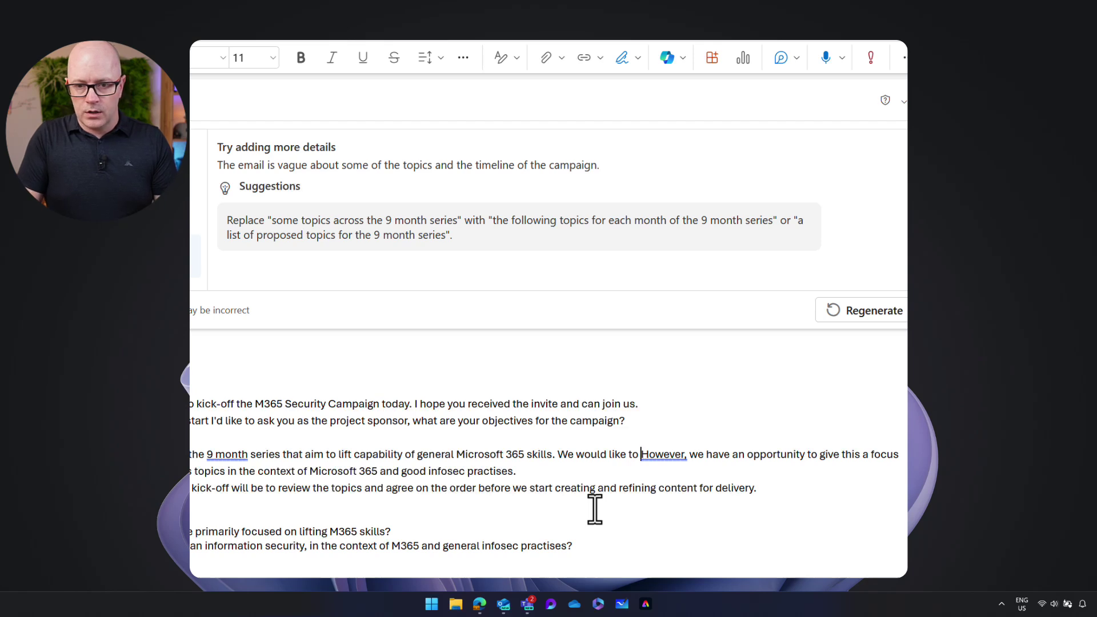
text(start the s)
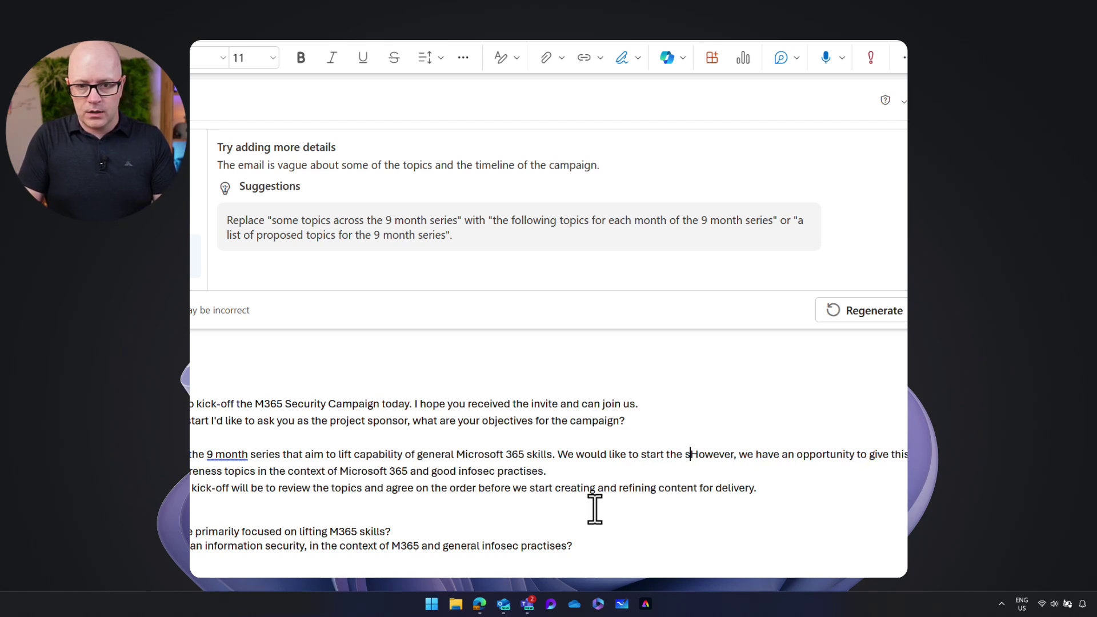
text(eries in )
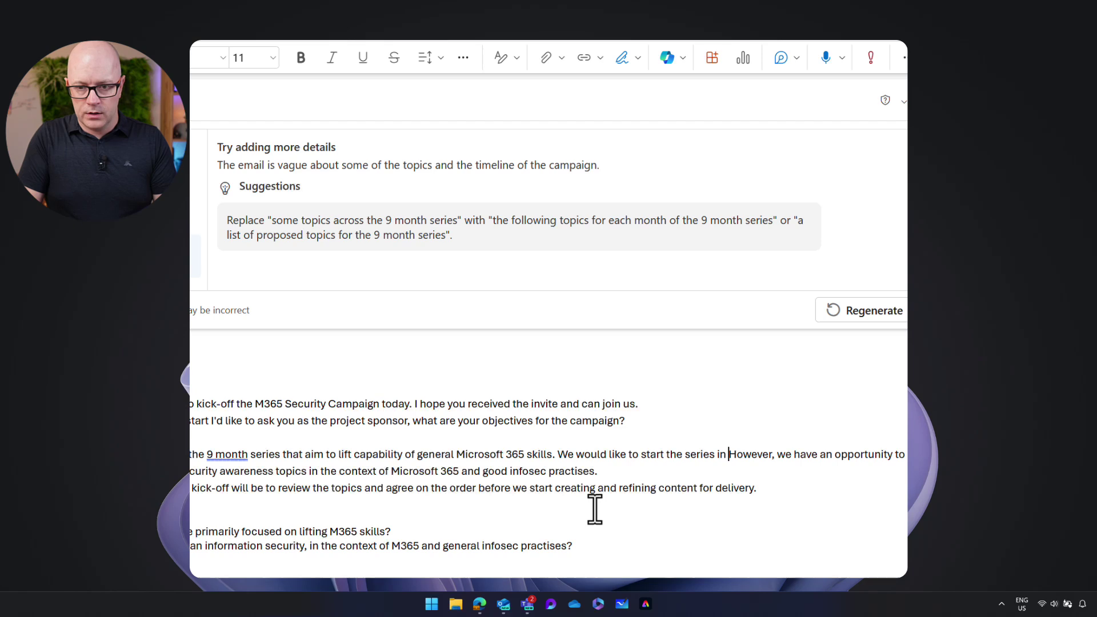
text(February)
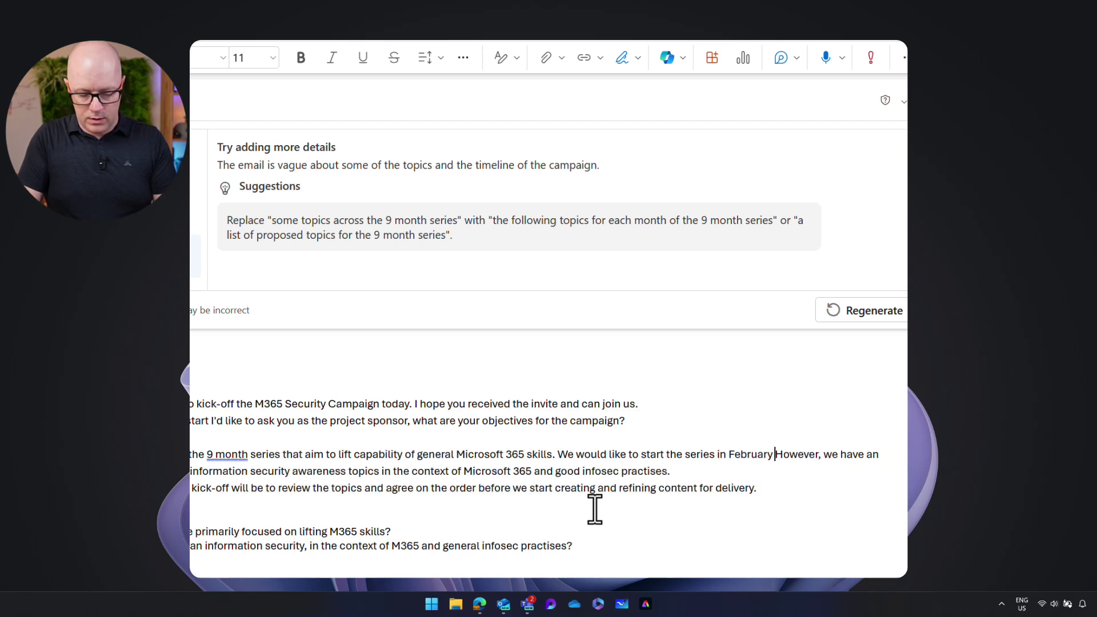
text( 2024)
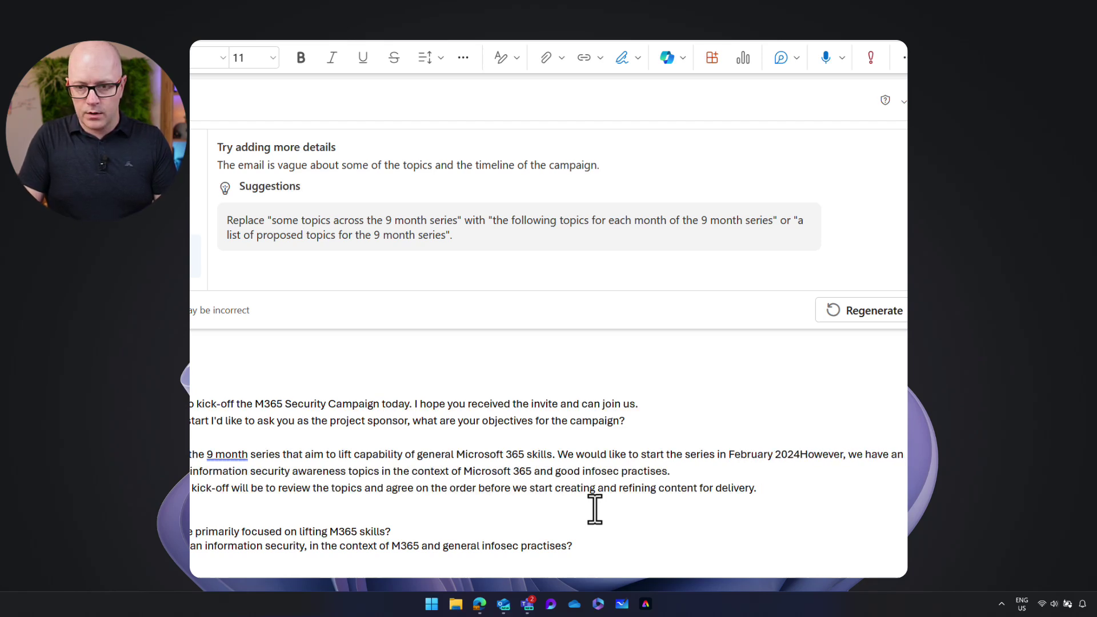
text(.)
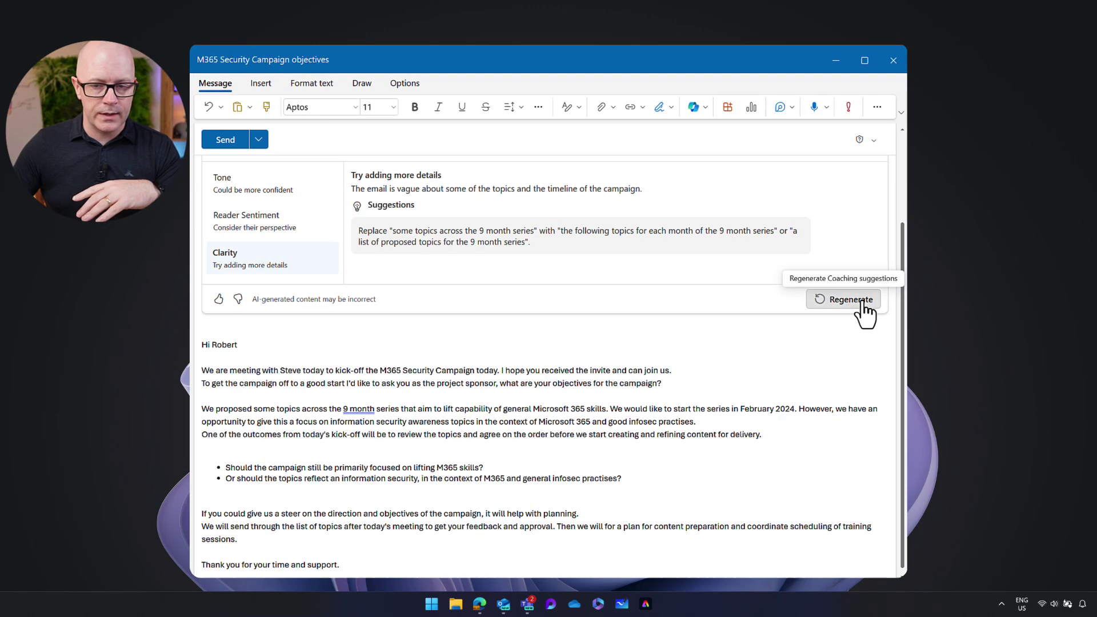
Step: Regenerate the coaching suggestions for the email and examine the wording that the new Tone suggestion recommends replacing
click(865, 314)
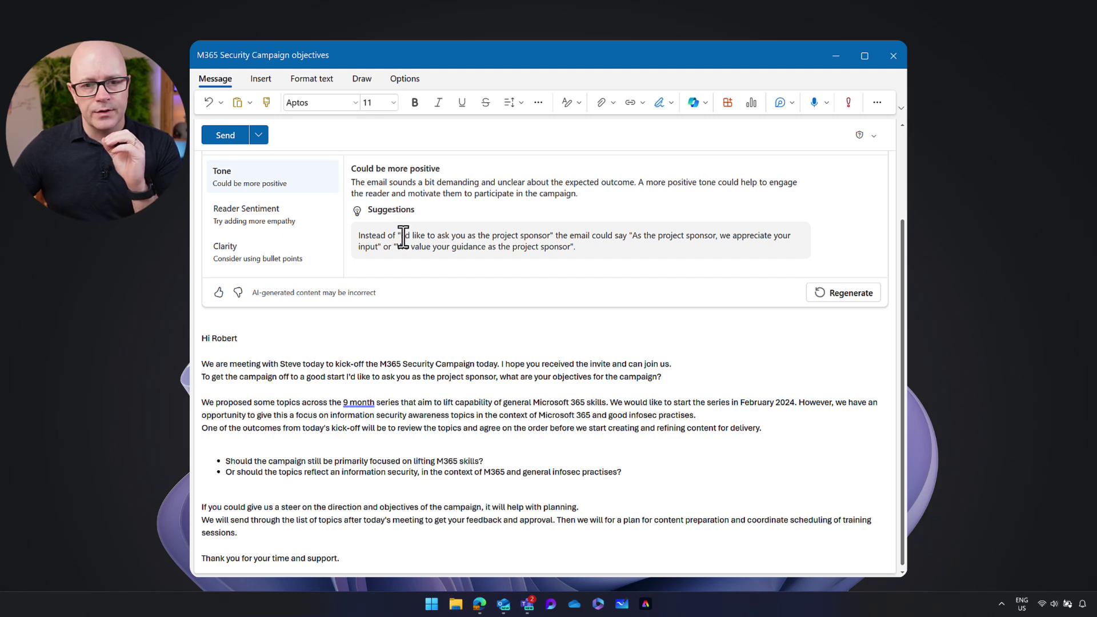
drag(397, 235, 551, 238)
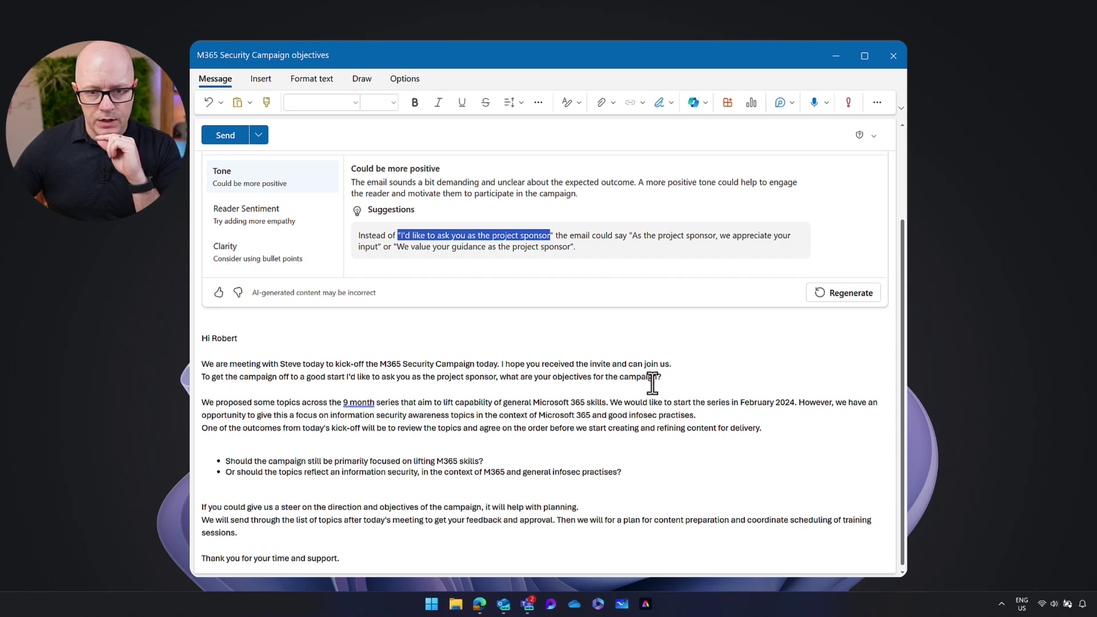
Step: Replace "I'd like to ask you as the project sponsor" in the email body with "we appreciate your input."
click(360, 377)
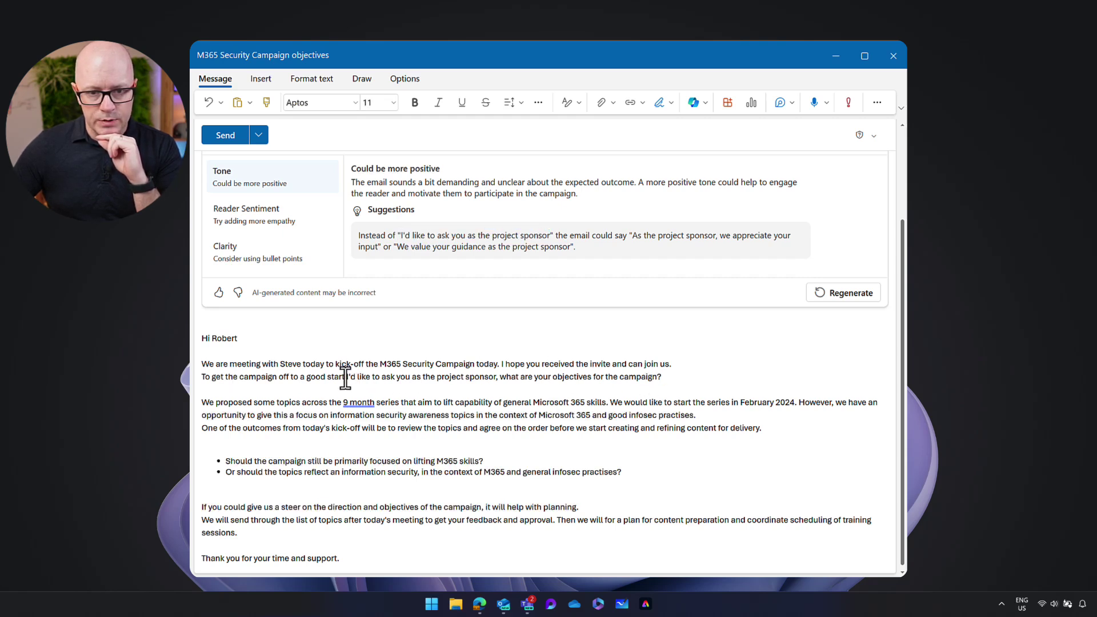
drag(346, 376, 496, 377)
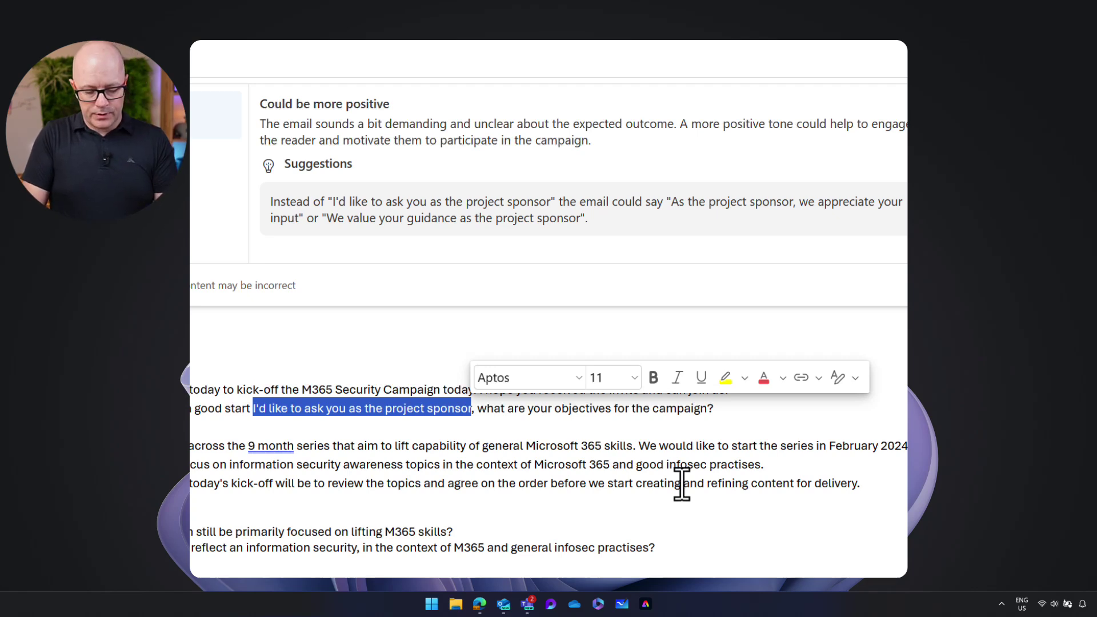
text(we appr)
text(eciate your)
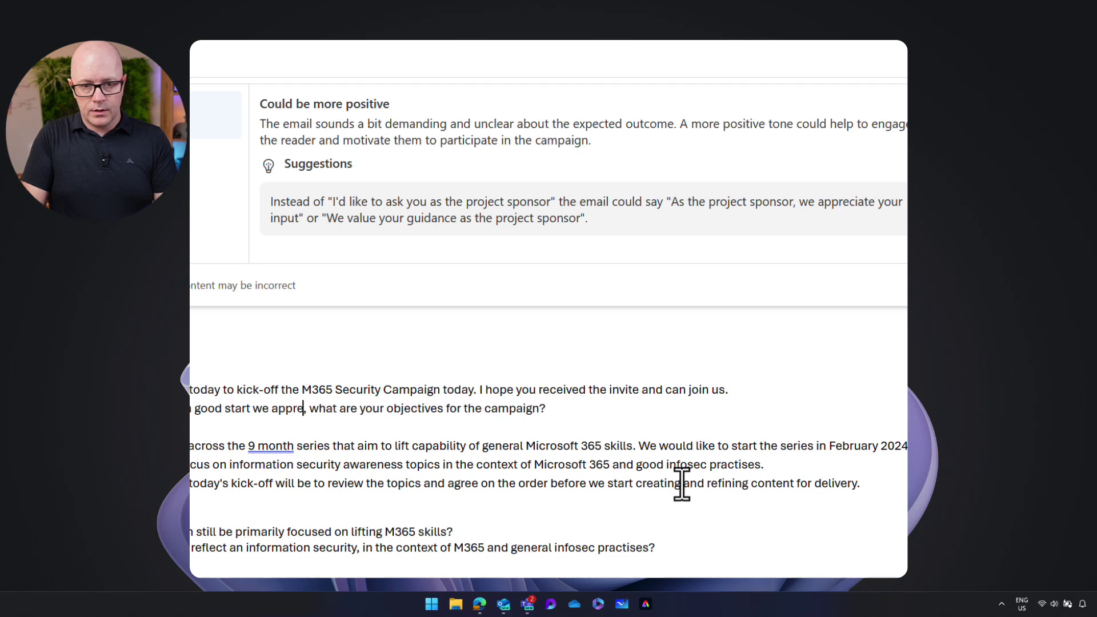
text( inpu.)
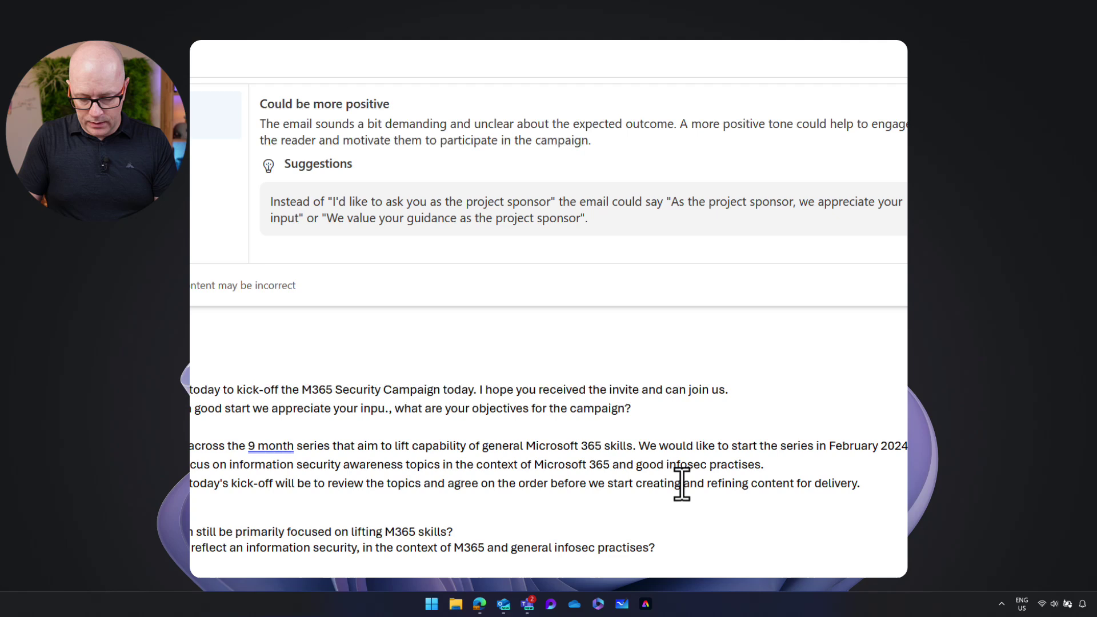
key(BackSpace)
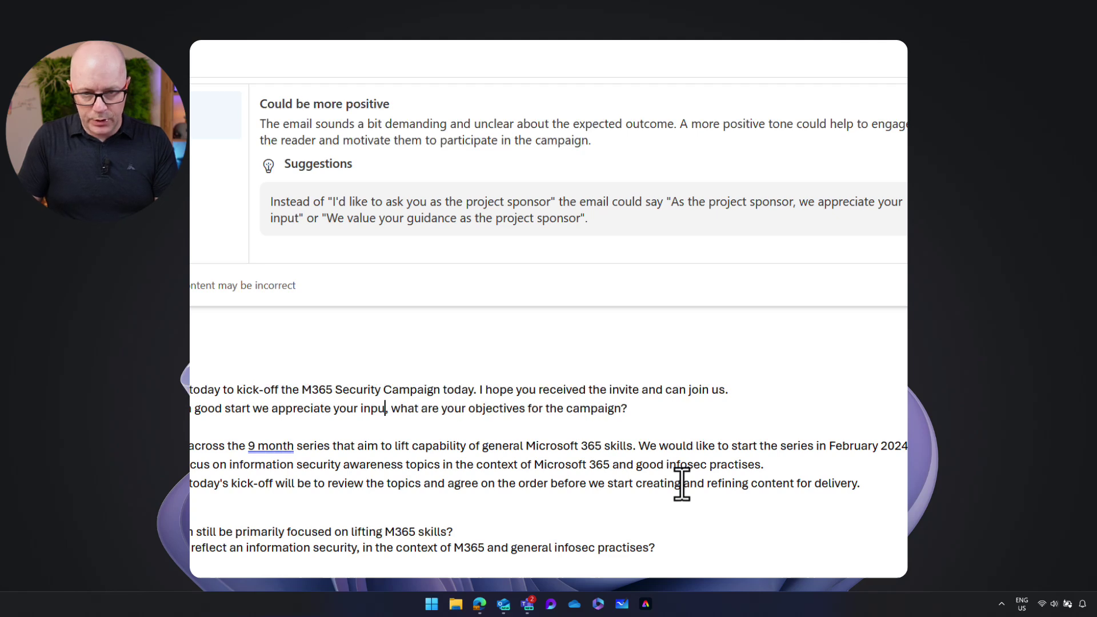
text(t.)
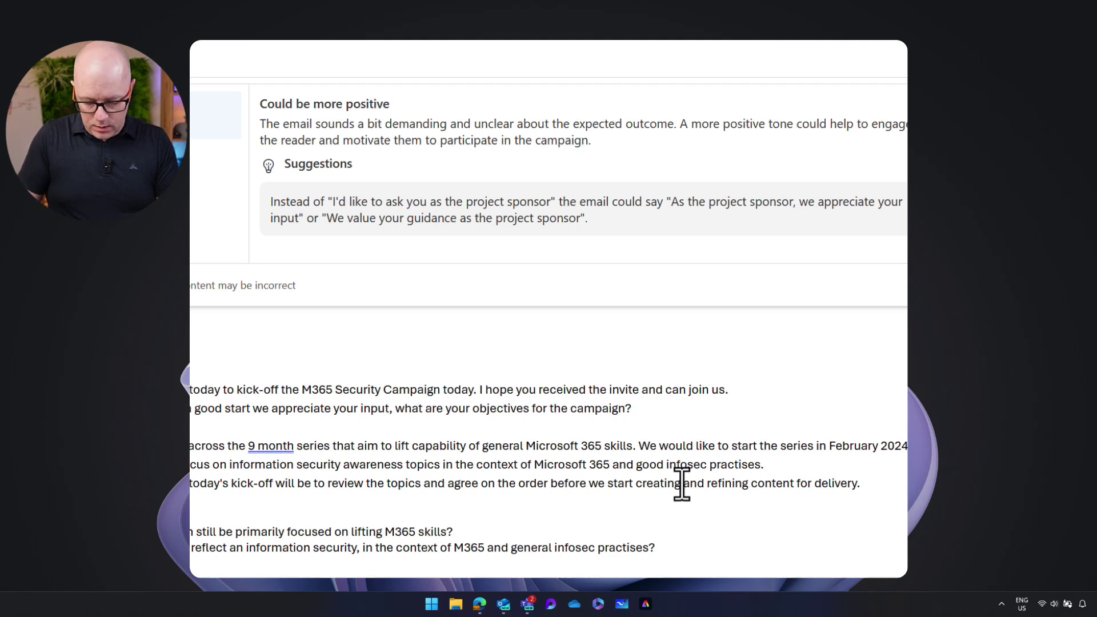
Step: Remove the leftover comma and extra space after "input." and capitalize "What" so the objectives question is its own sentence
key(Delete)
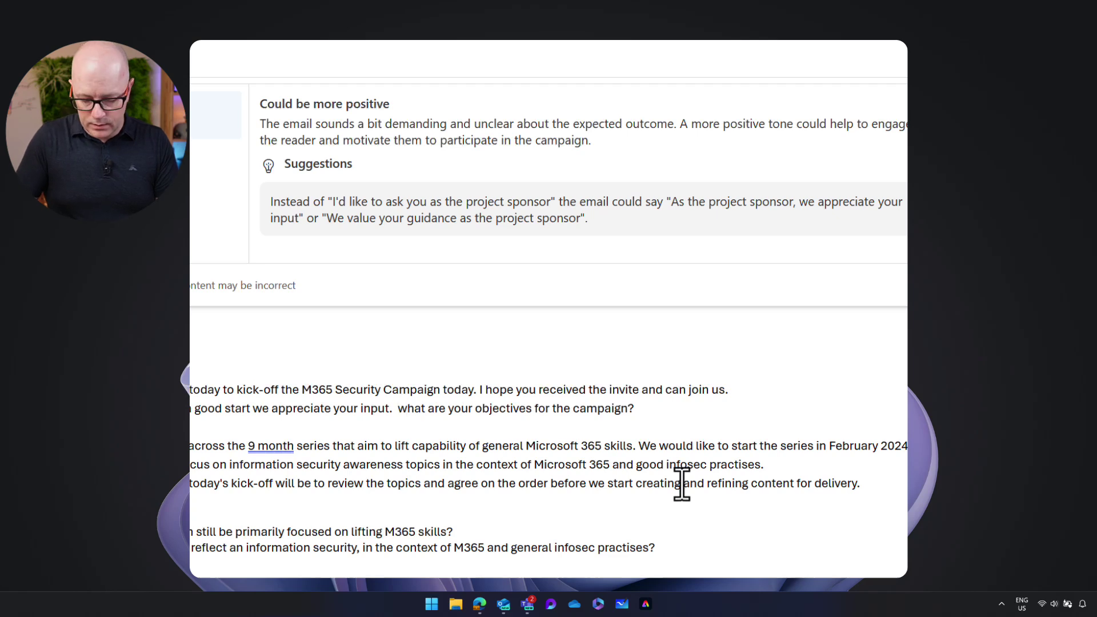
key(Delete)
text(W)
key(Left)
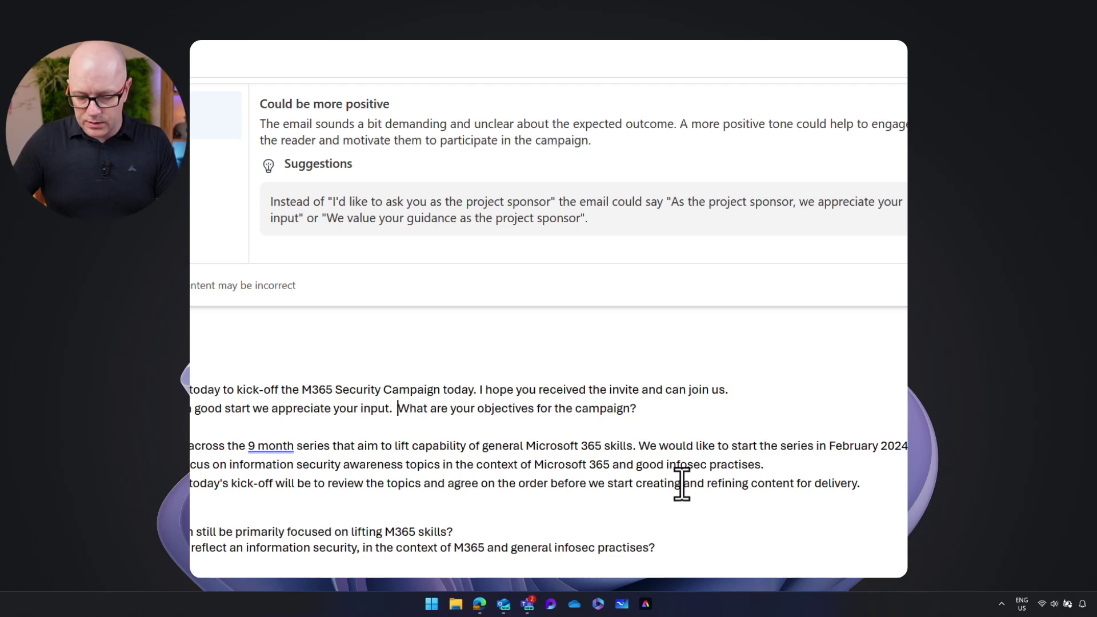
key(BackSpace)
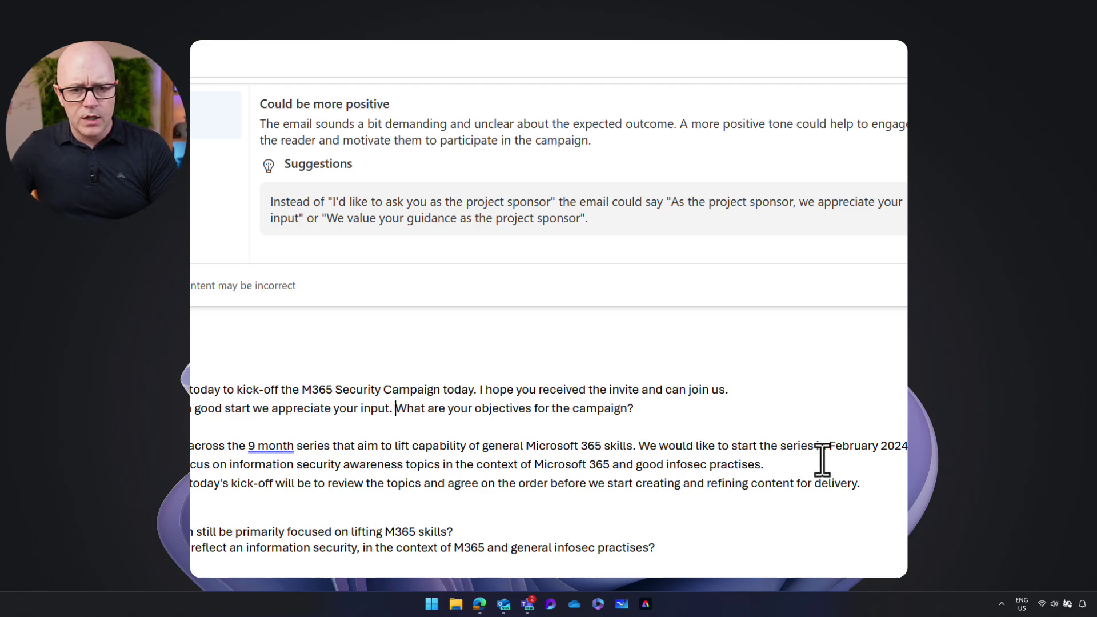
Step: Review the regenerated Reader Sentiment coaching suggestion for the security campaign email
click(254, 200)
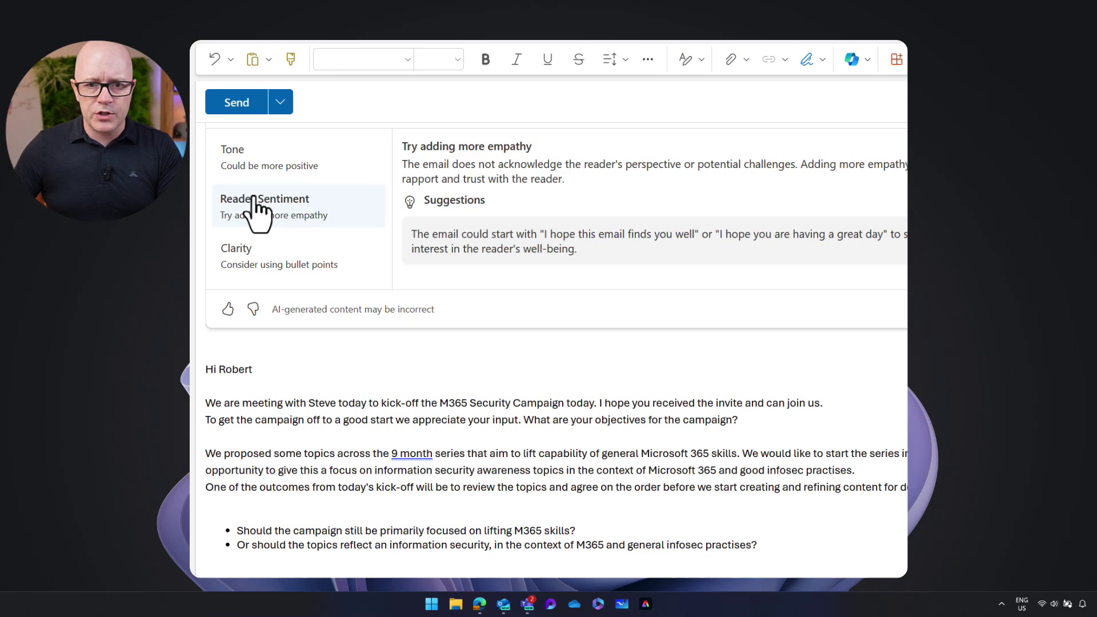